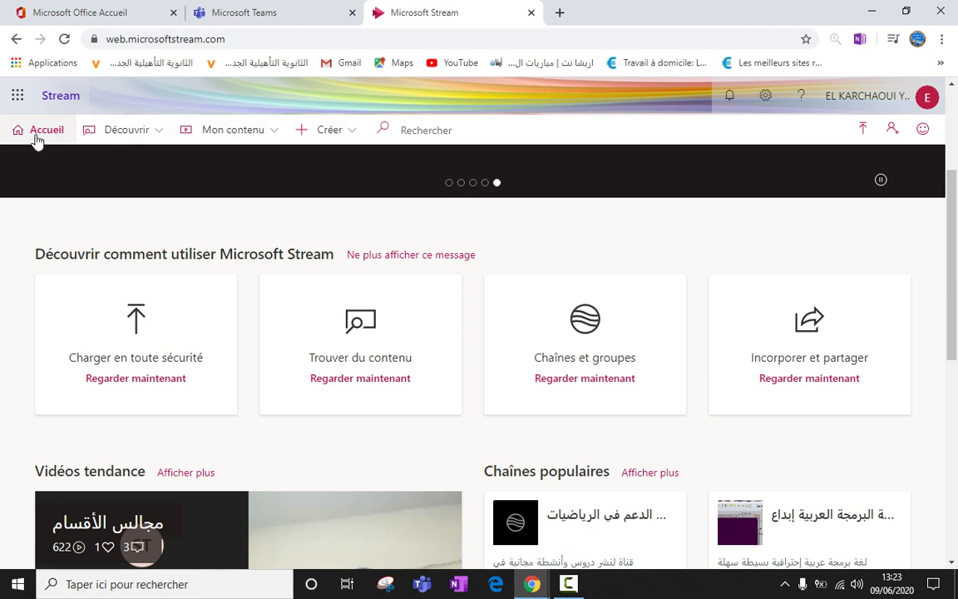
# Show the Créer menu's creation options, including uploading a video.
pyautogui.click(346, 137)
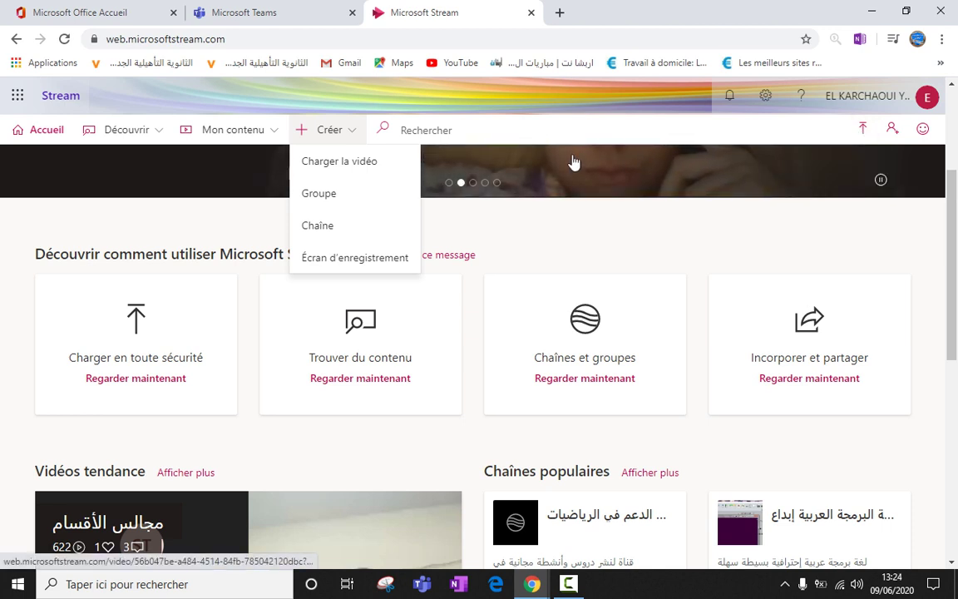
# Go to the Charger la vidéo upload page and dismiss the content-ready notification.
pyautogui.click(364, 164)
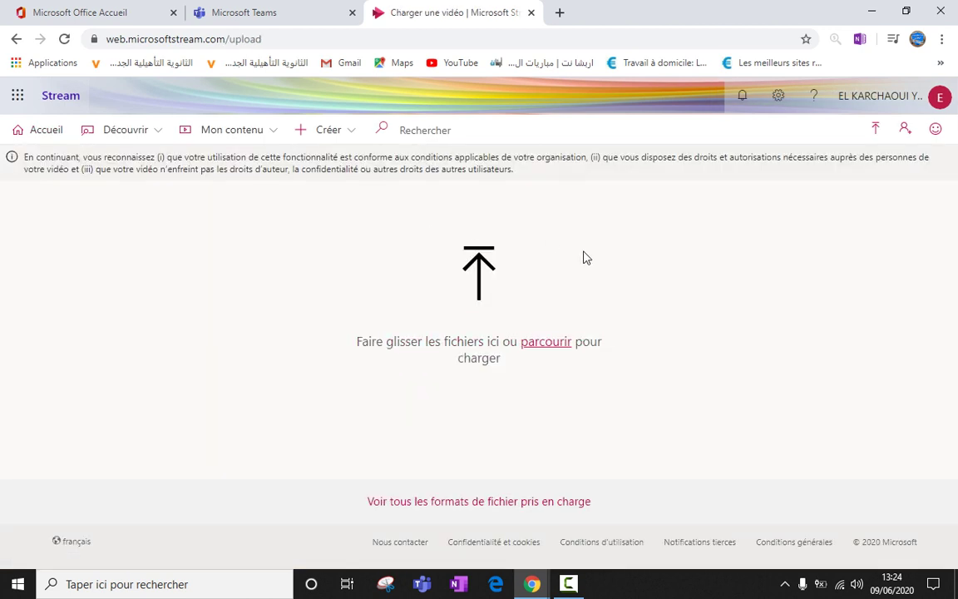
pyautogui.click(873, 131)
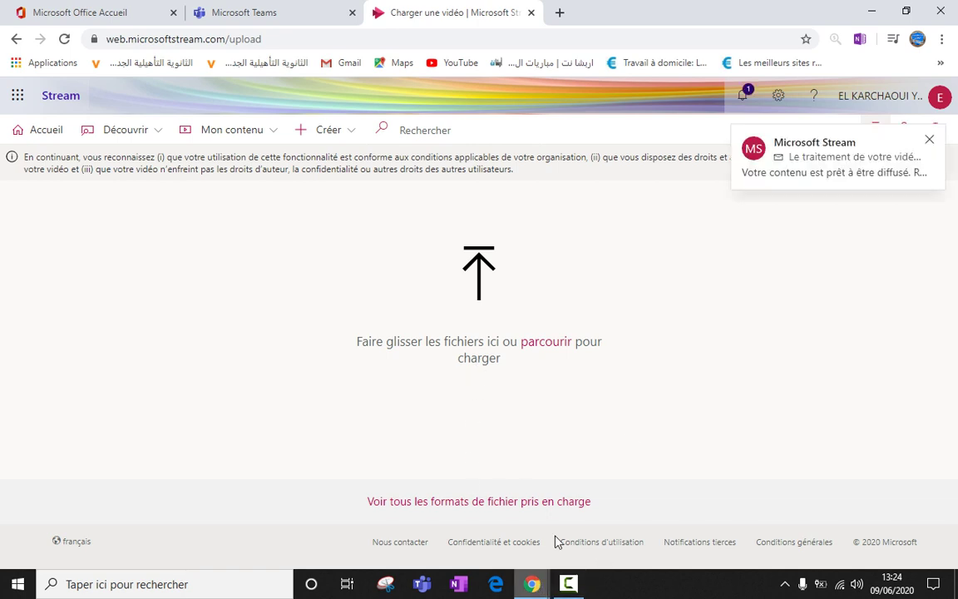
pyautogui.click(930, 141)
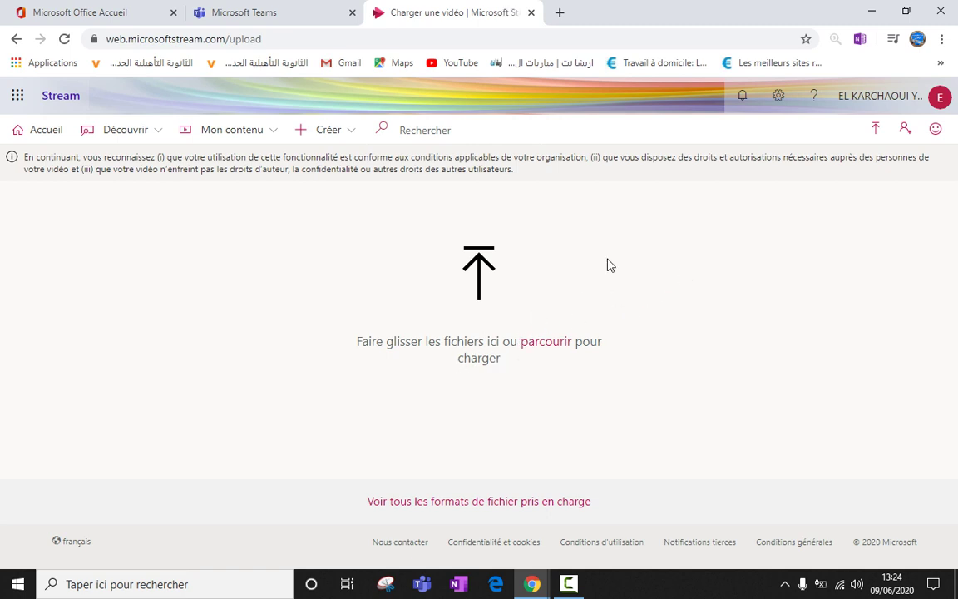
# Upload Rechercher le texte dans une image.mp4 from the Desktop, then maximize the browser.
pyautogui.click(906, 11)
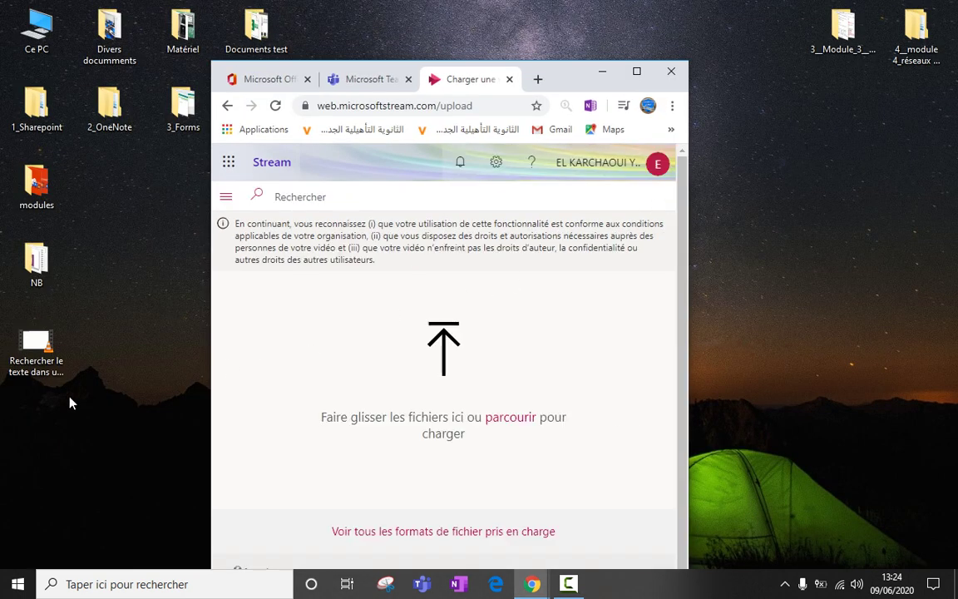
pyautogui.moveTo(42, 372); pyautogui.dragTo(429, 419)
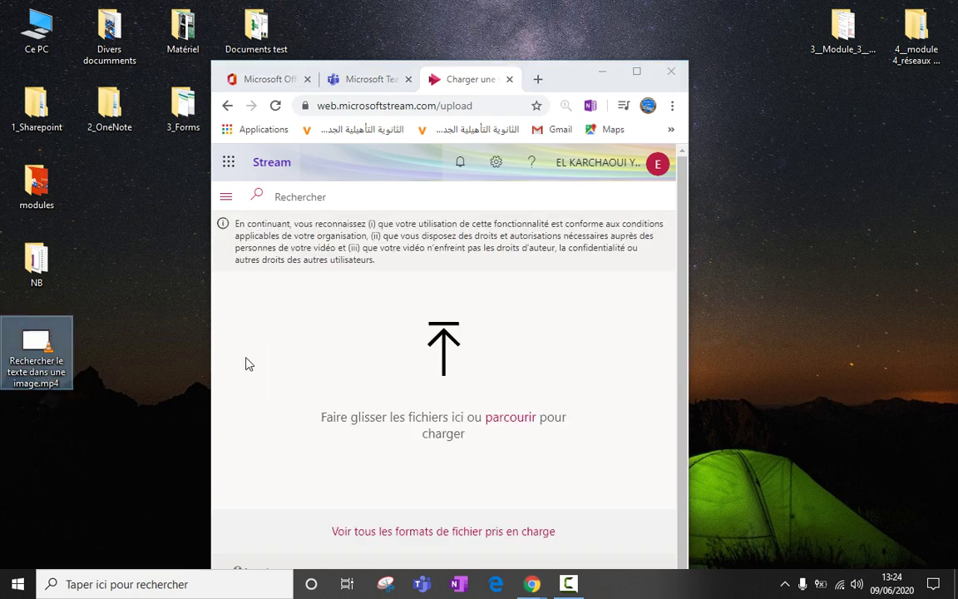
pyautogui.click(512, 423)
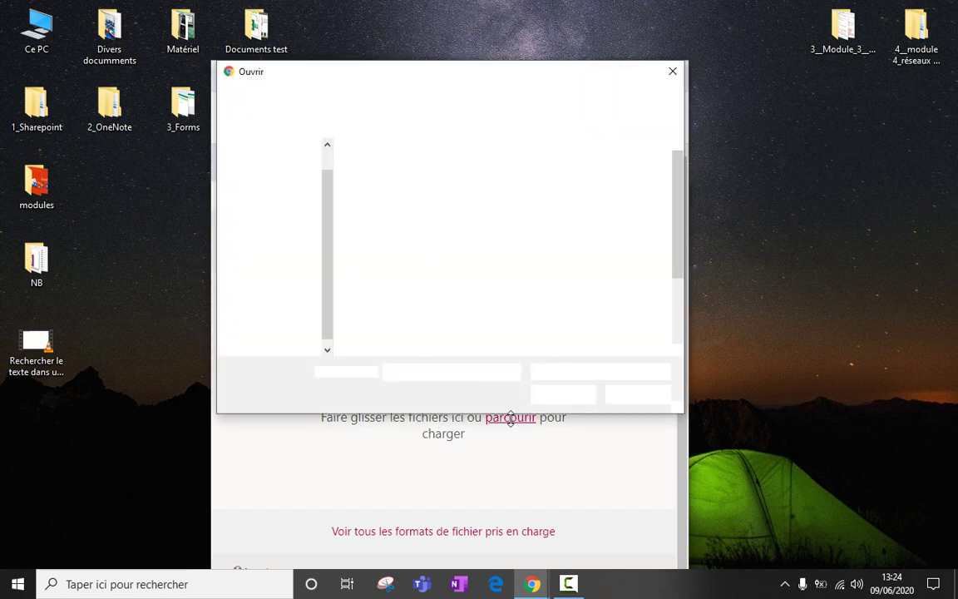
pyautogui.moveTo(682, 263); pyautogui.dragTo(679, 332)
pyautogui.click(613, 298)
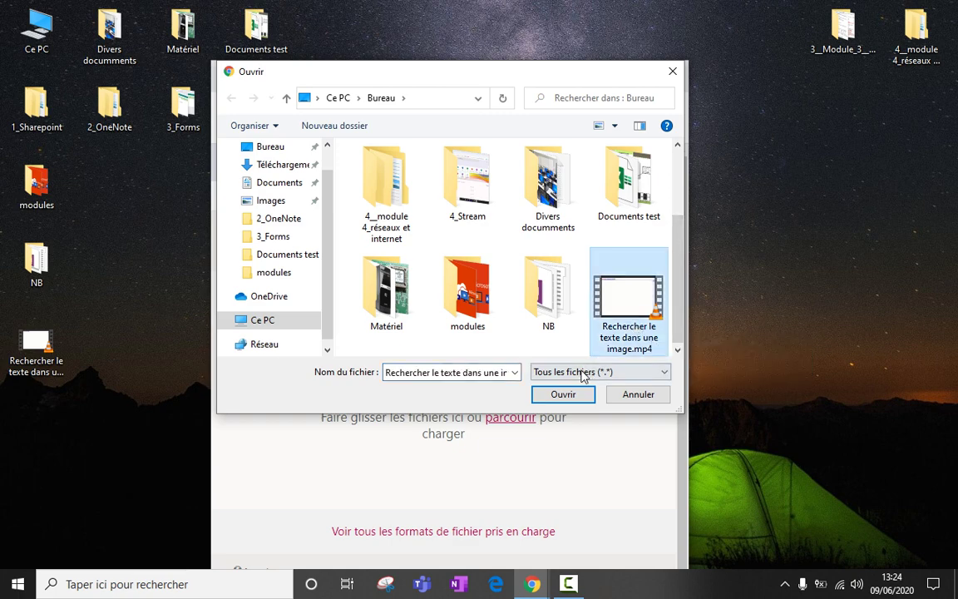
pyautogui.click(563, 394)
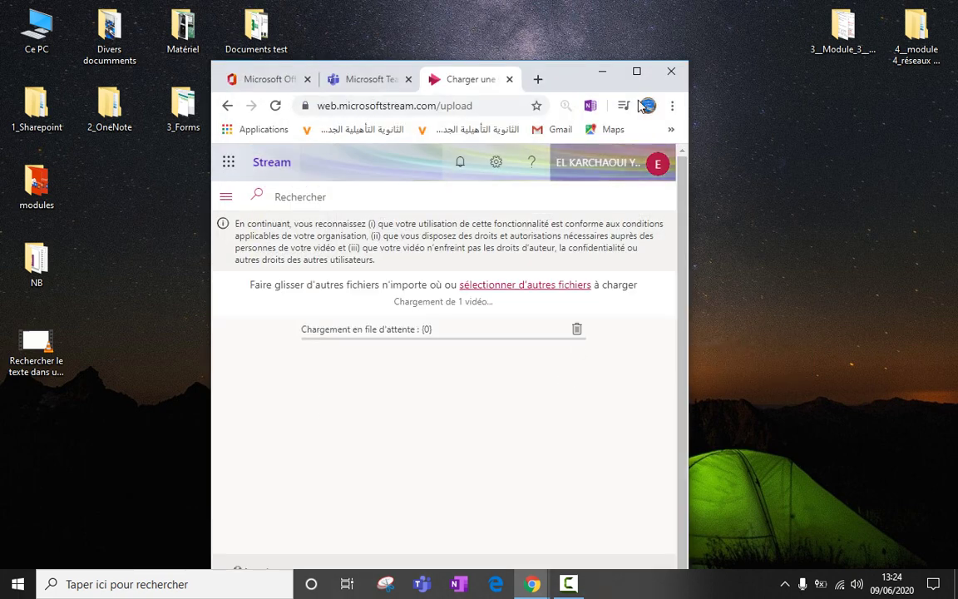
pyautogui.click(636, 74)
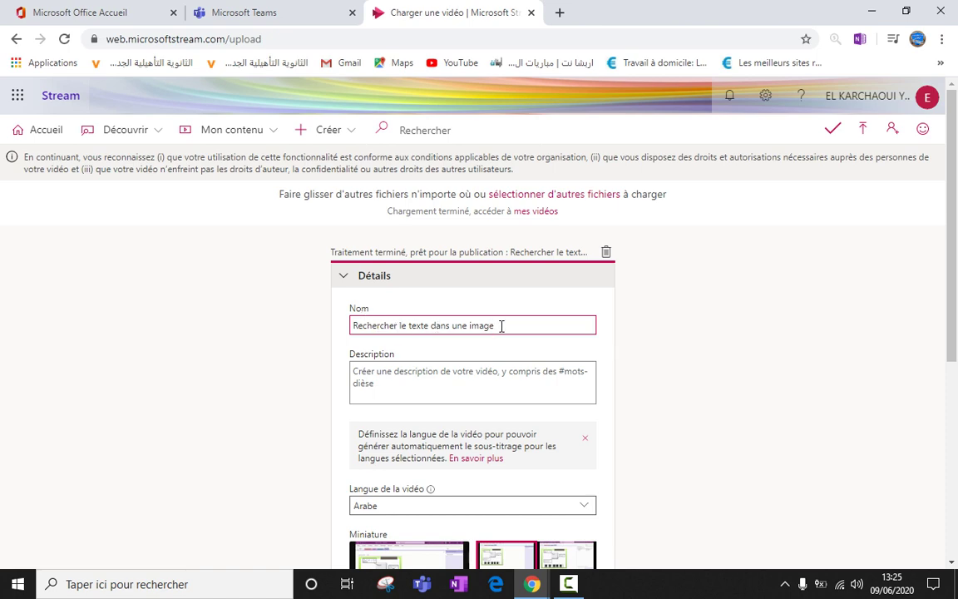
pyautogui.click(905, 11)
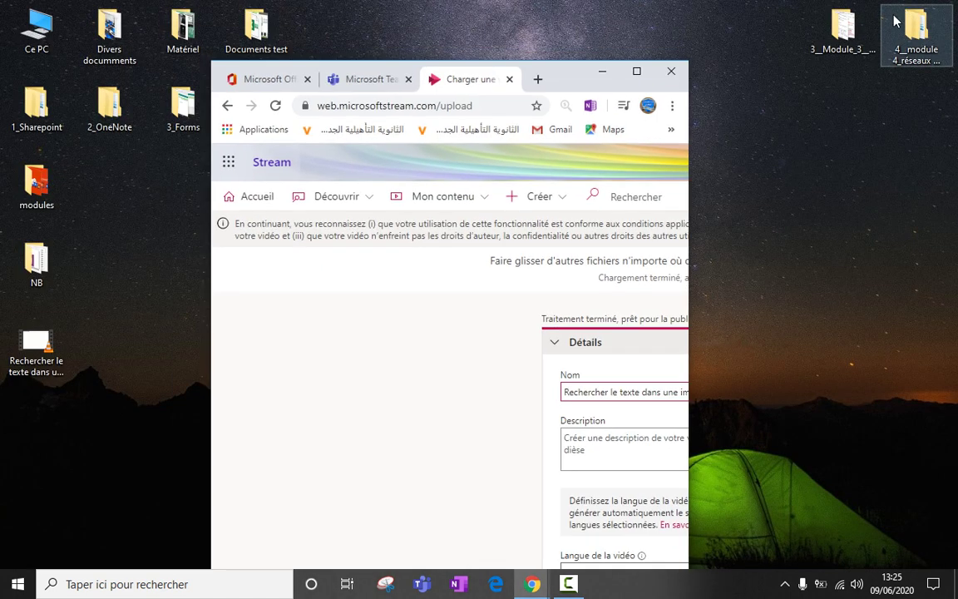
pyautogui.click(35, 373)
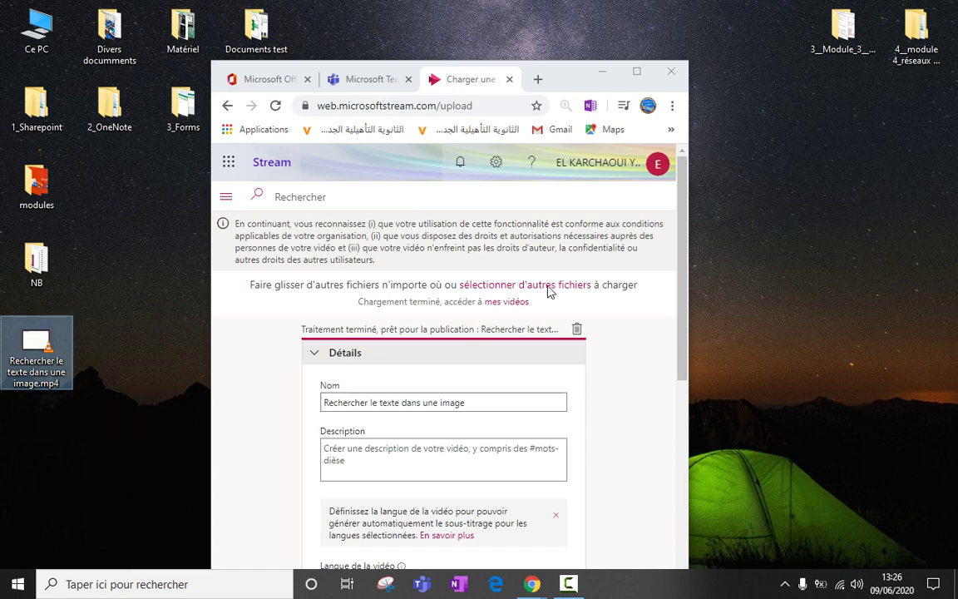
pyautogui.click(640, 73)
pyautogui.click(638, 73)
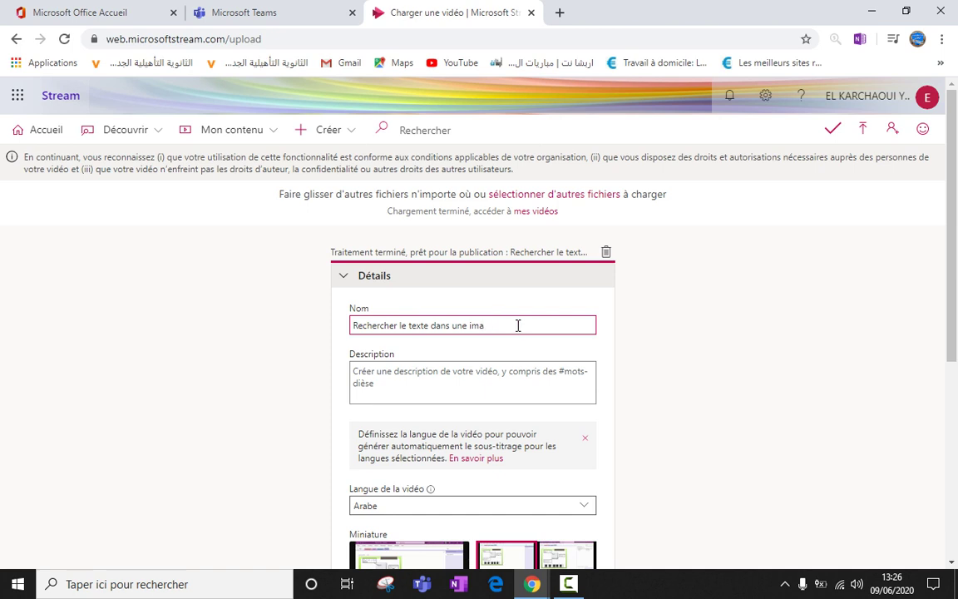
pyautogui.press('BackSpace')
pyautogui.press('BackSpace')
pyautogui.write('mag')
pyautogui.click(424, 372)
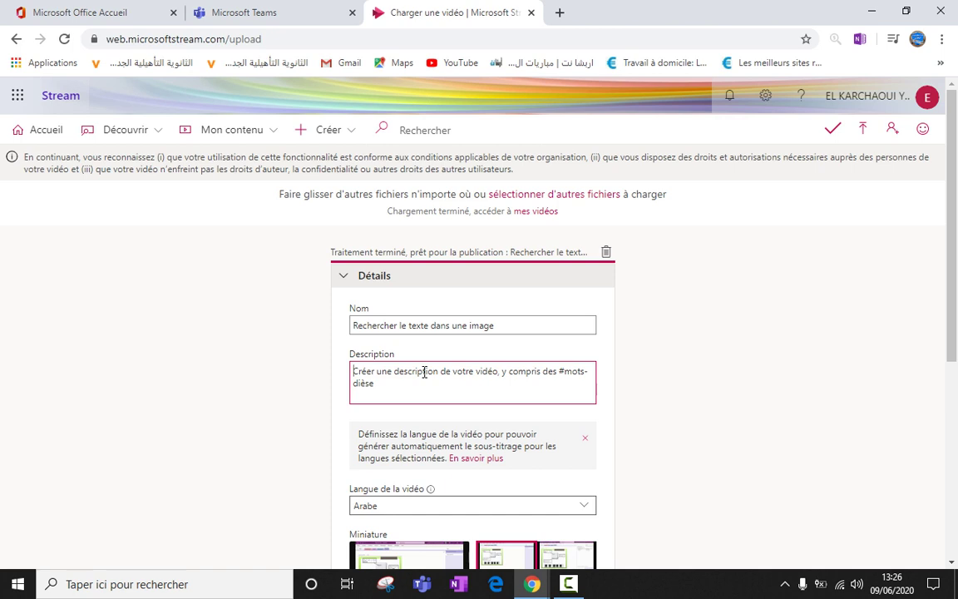
# Enter the description 'comment chercher du texte dans une image à l'aide de la technique OCR : OneNote'.
pyautogui.write('comment')
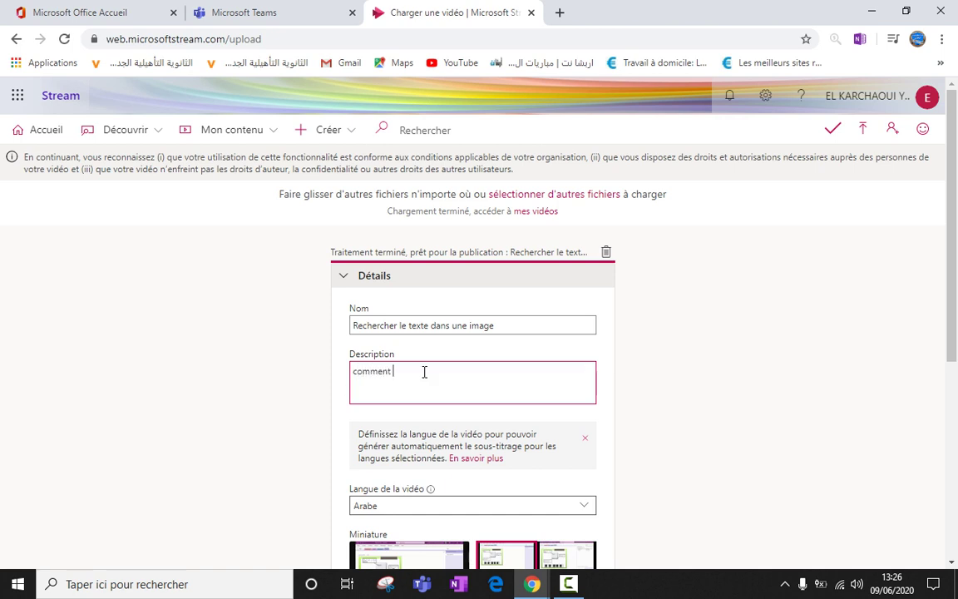
pyautogui.write(' chercher du texte dans une imag')
pyautogui.press('BackSpace')
pyautogui.write("à l'aide ")
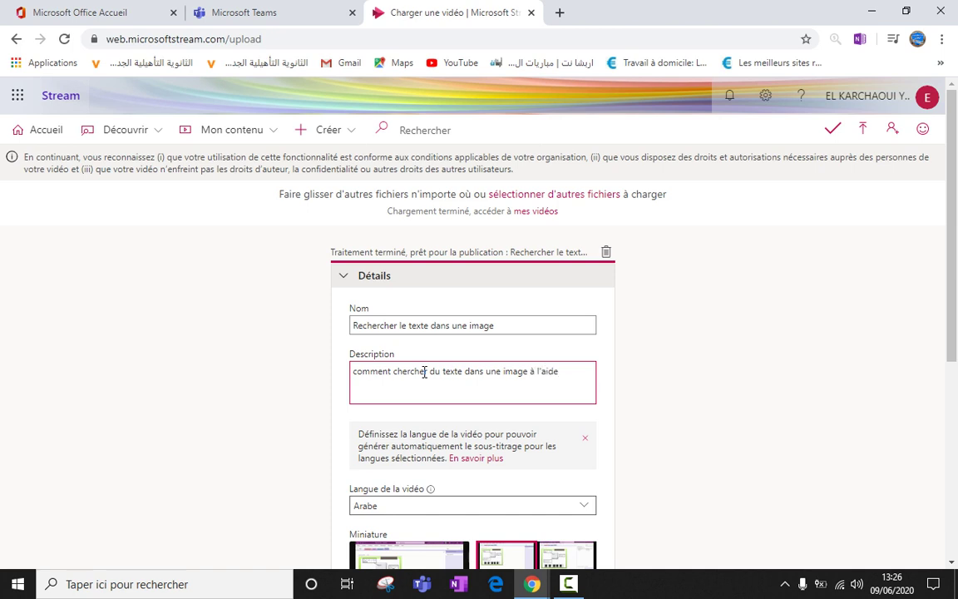
pyautogui.write('de la technique OCR : One')
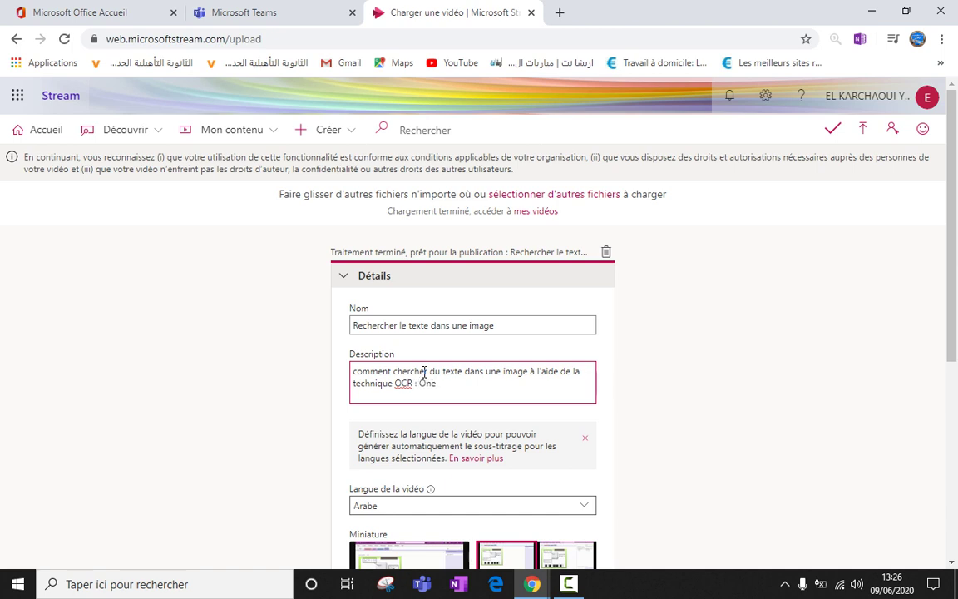
pyautogui.write('Note')
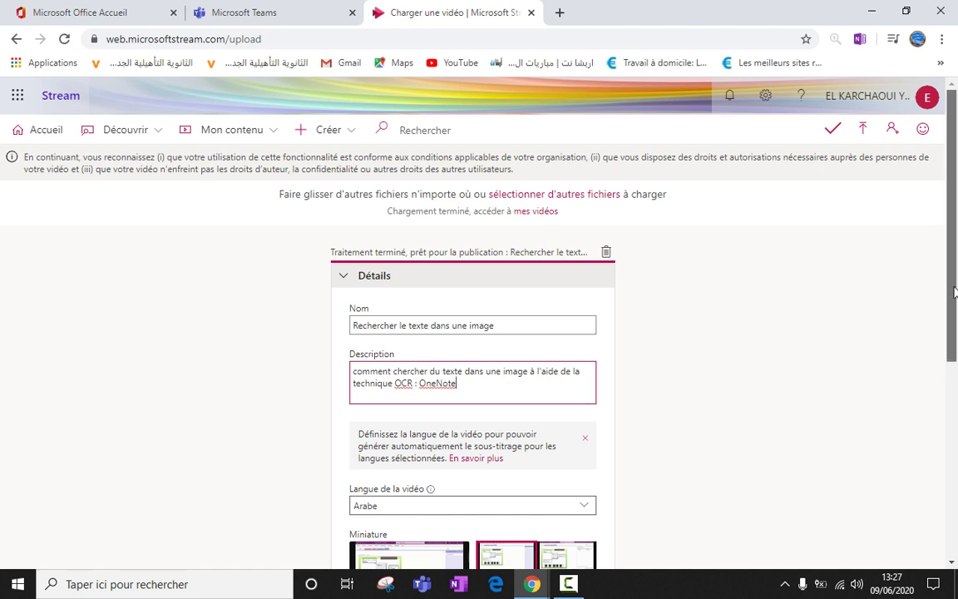
pyautogui.scroll(-2, 956, 355)
pyautogui.scroll(2, 956, 356)
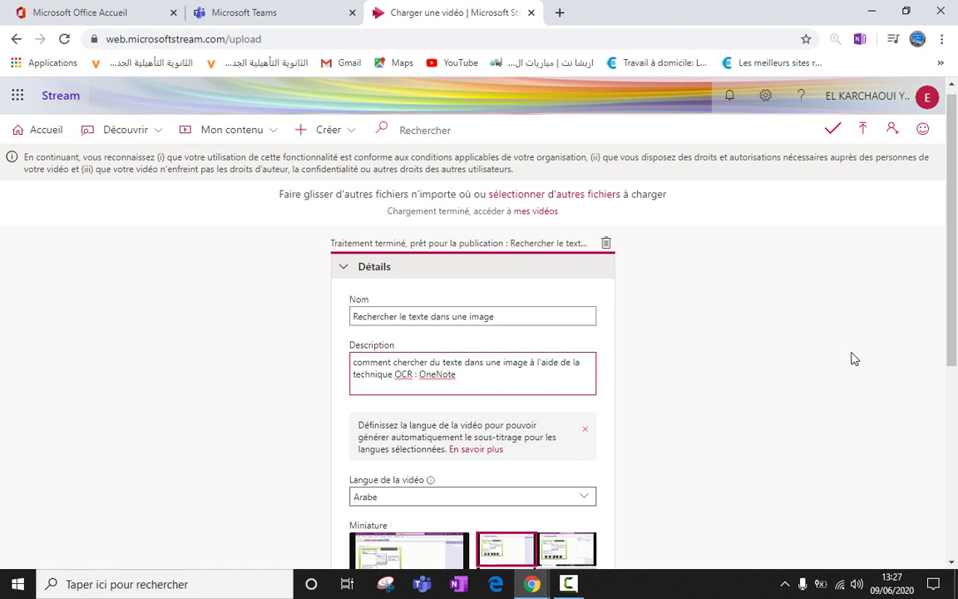
# Choose Français in the Langue de la vidéo dropdown of the upload details.
pyautogui.moveTo(953, 325); pyautogui.dragTo(952, 401)
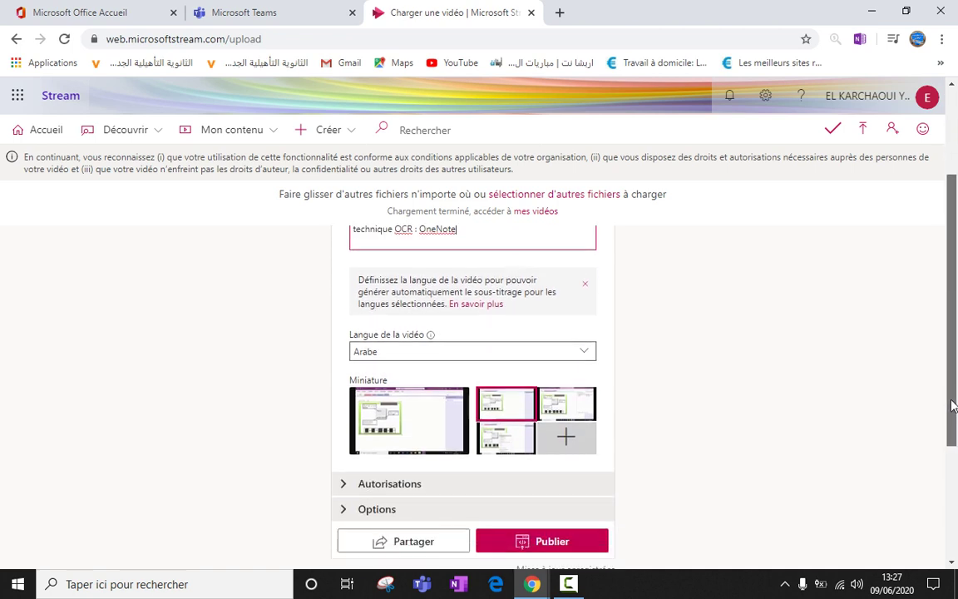
pyautogui.click(404, 361)
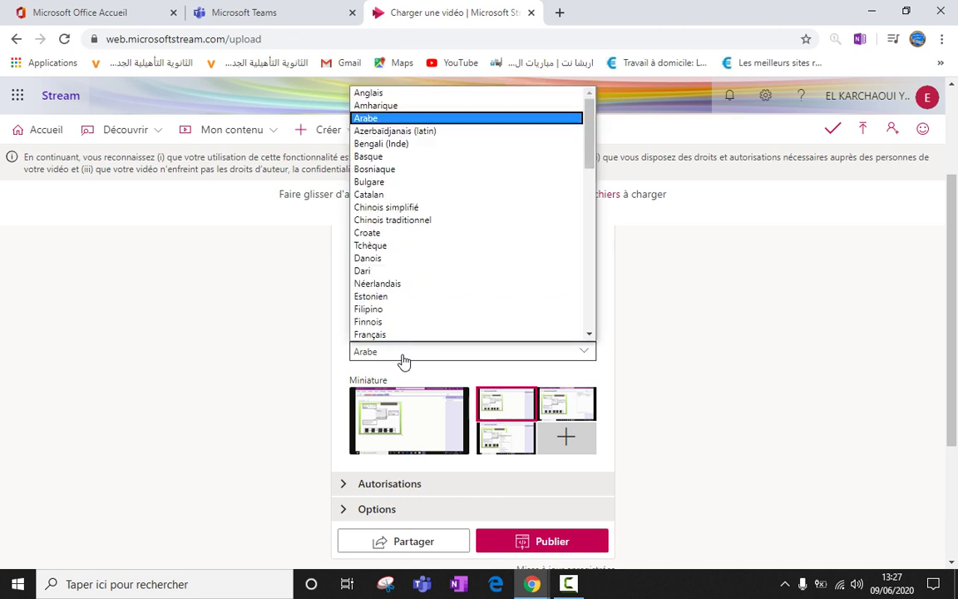
pyautogui.scroll(-1, 404, 341)
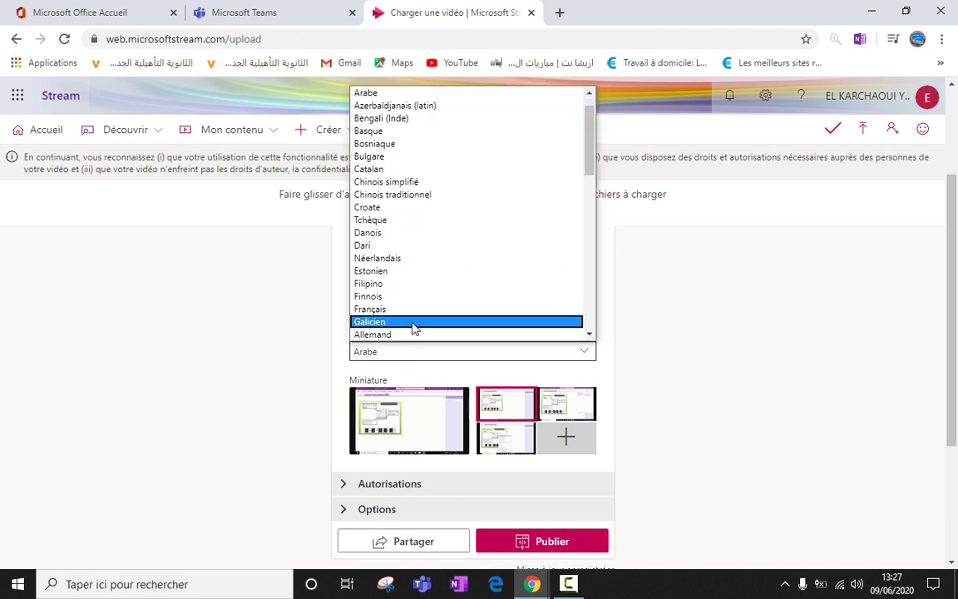
pyautogui.click(405, 310)
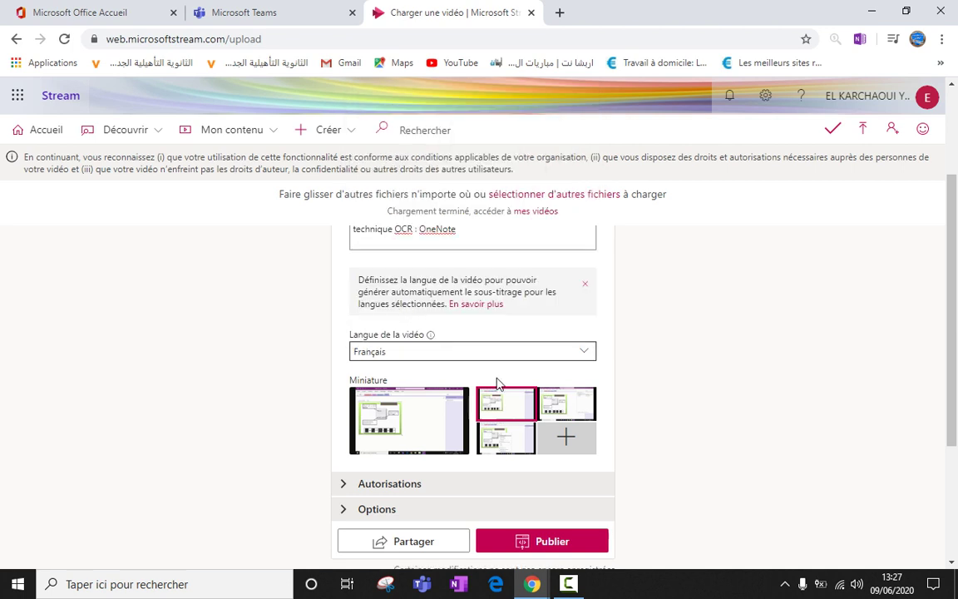
pyautogui.moveTo(954, 371); pyautogui.dragTo(952, 425)
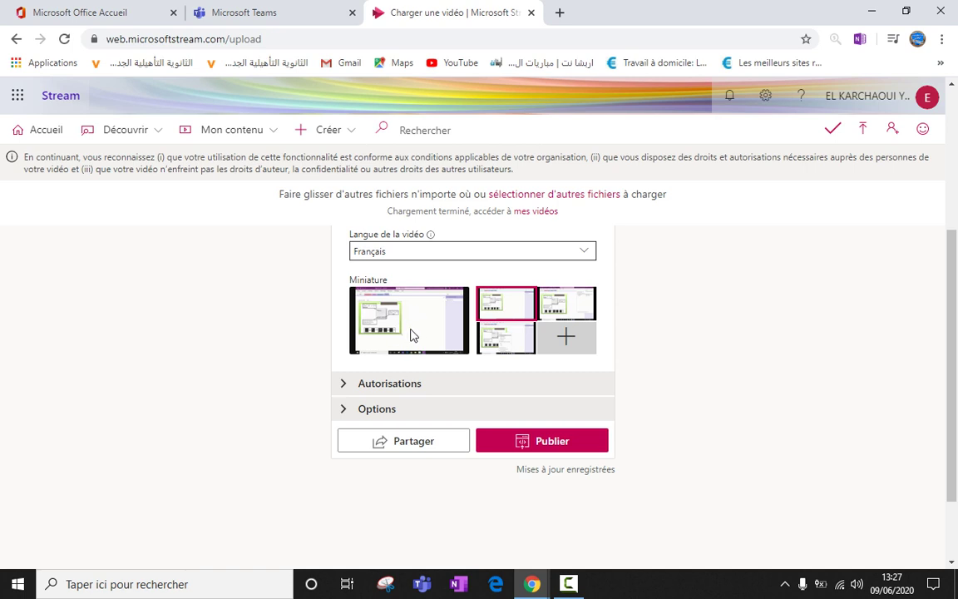
# Try suggested thumbnails, then pick Note 2.jpg from the Desktop modules folder as custom thumbnail.
pyautogui.click(557, 309)
pyautogui.click(515, 342)
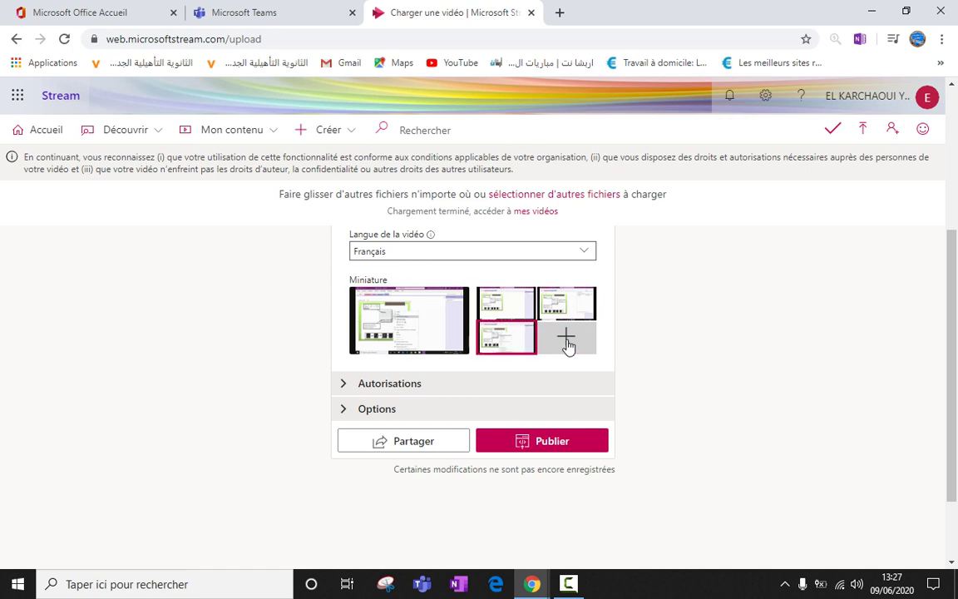
pyautogui.click(567, 341)
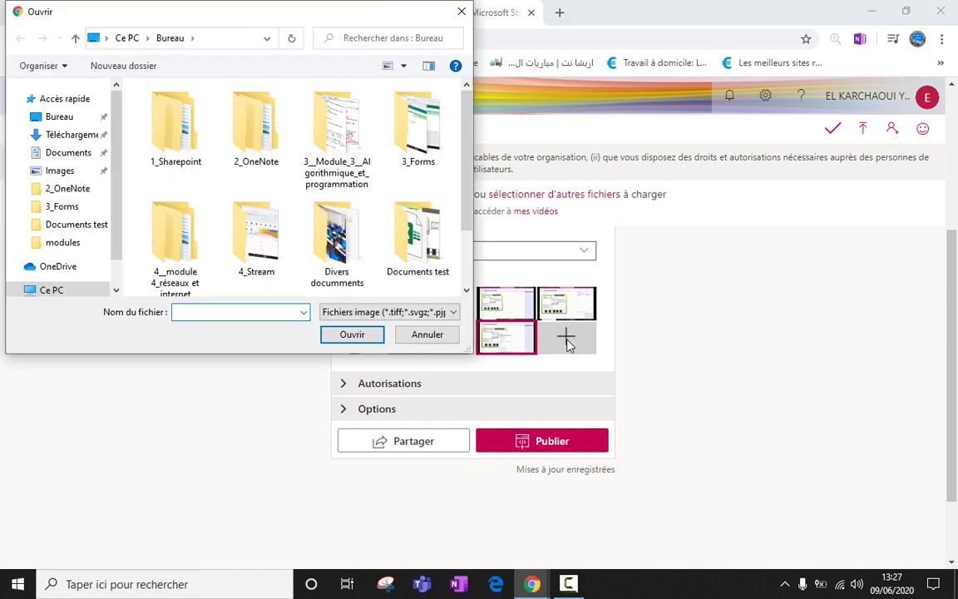
pyautogui.scroll(-1, 469, 261)
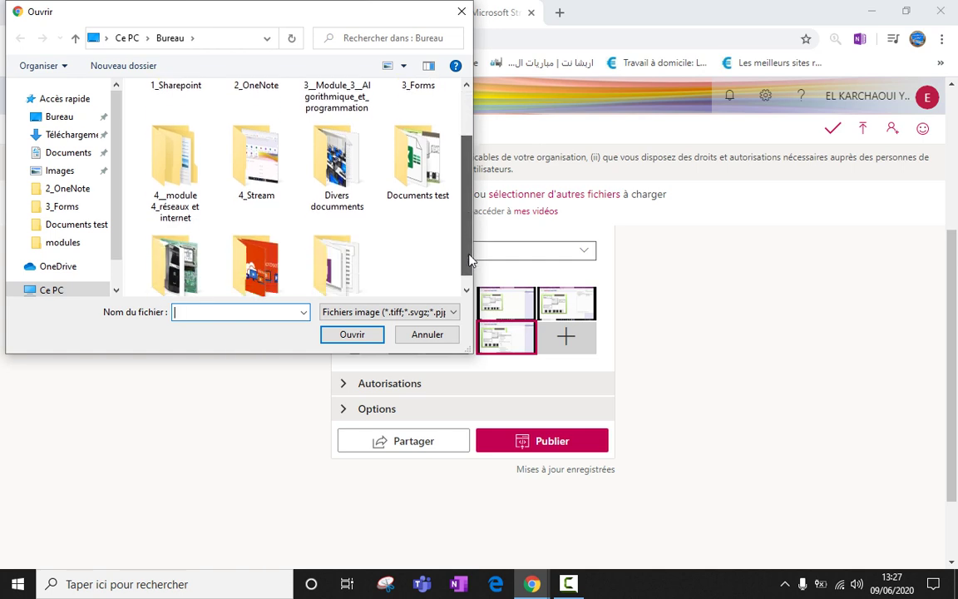
pyautogui.moveTo(469, 260); pyautogui.dragTo(468, 274)
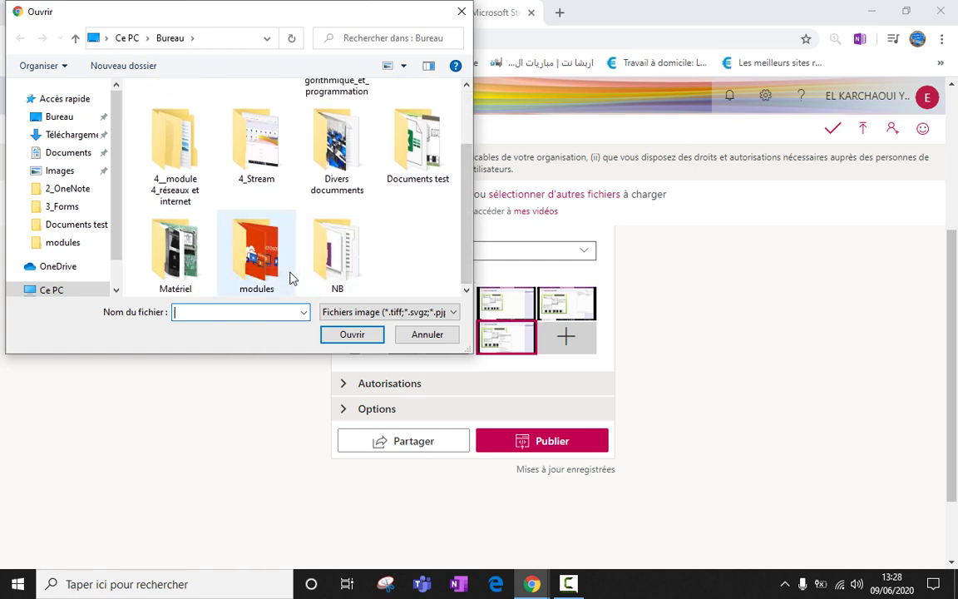
pyautogui.doubleClick(260, 249)
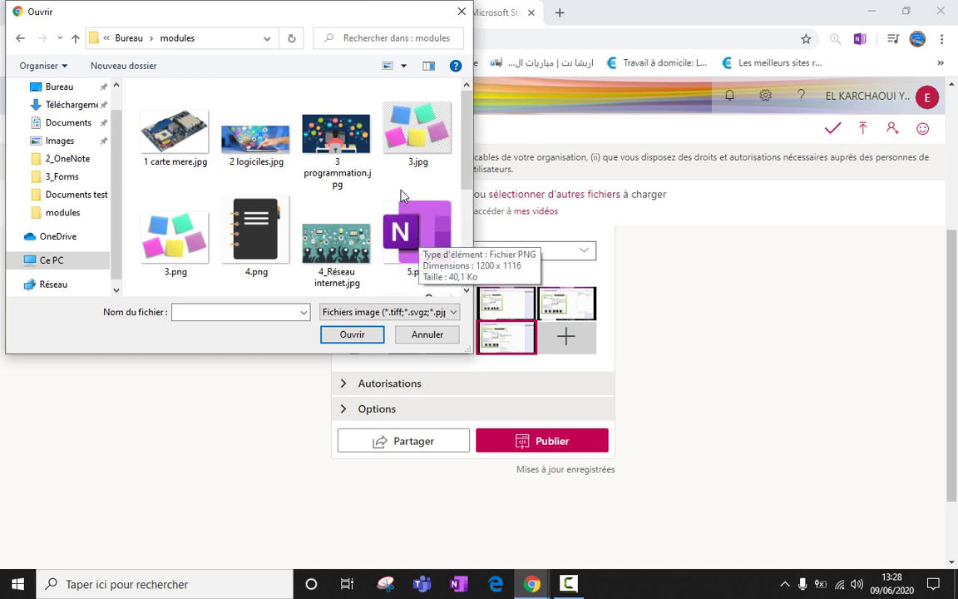
pyautogui.moveTo(468, 166); pyautogui.dragTo(470, 229)
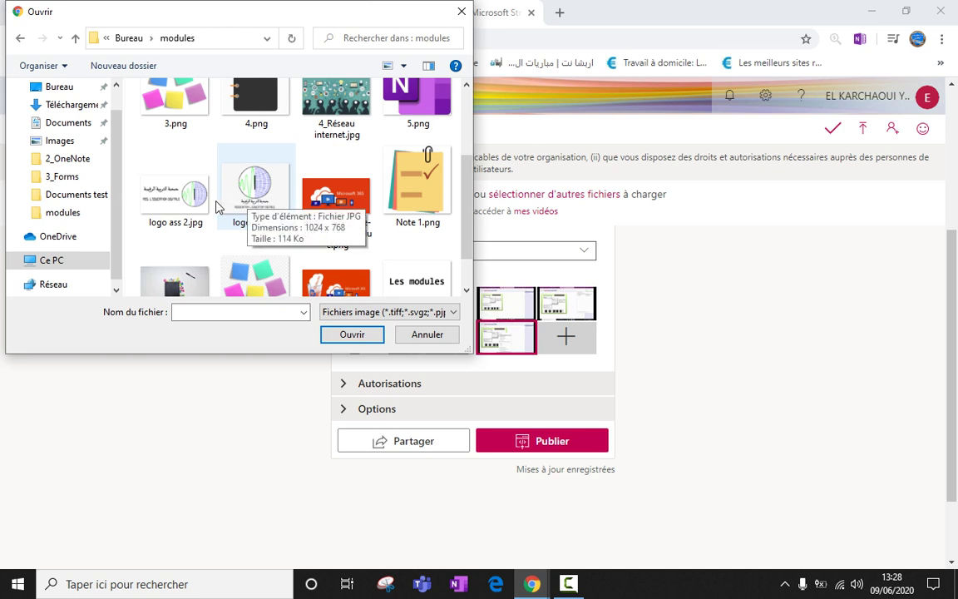
pyautogui.click(183, 287)
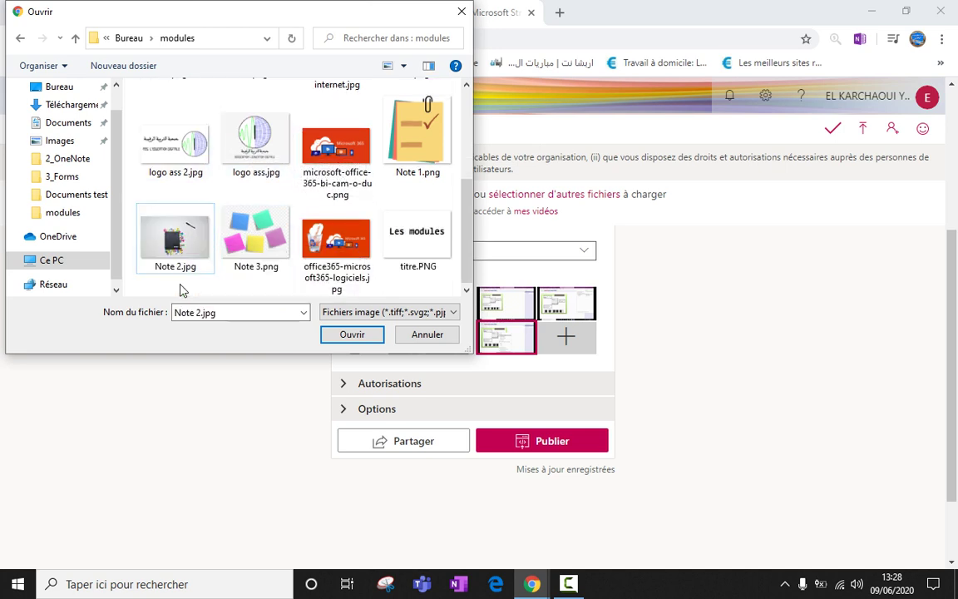
pyautogui.click(355, 336)
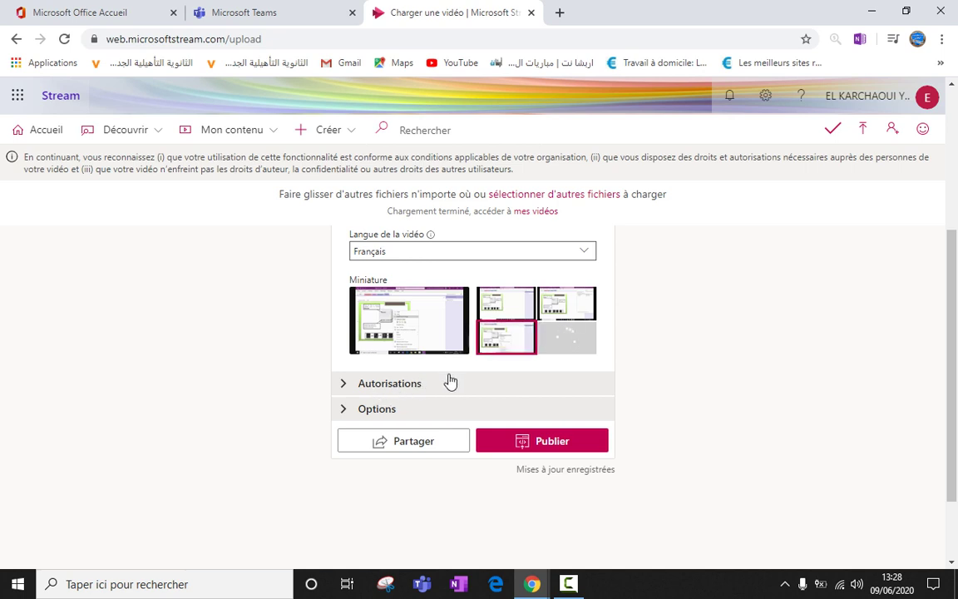
# In Autorisations, turn off company-wide viewing, confirm with Oui, and start a group search.
pyautogui.click(398, 384)
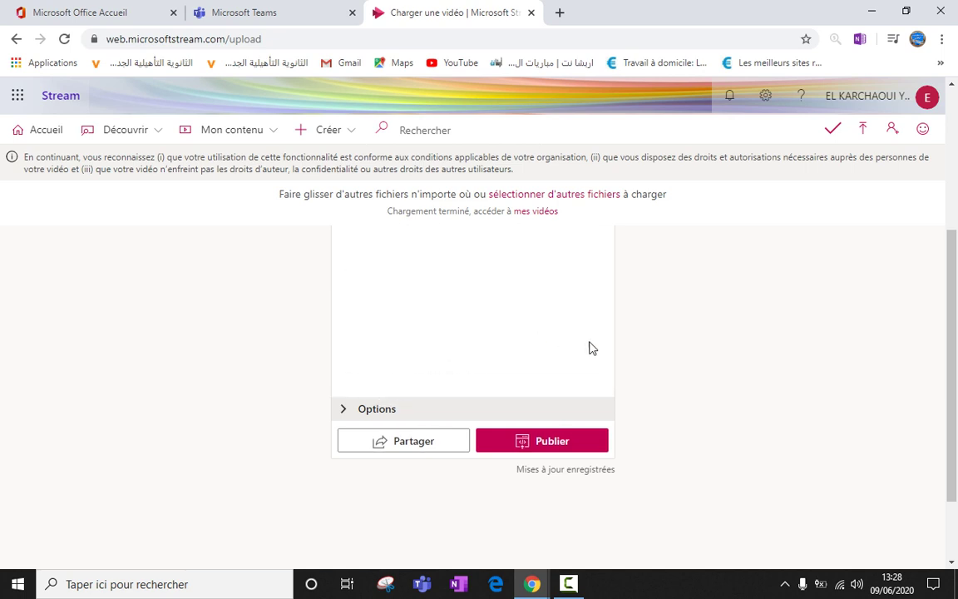
pyautogui.moveTo(953, 364); pyautogui.dragTo(955, 218)
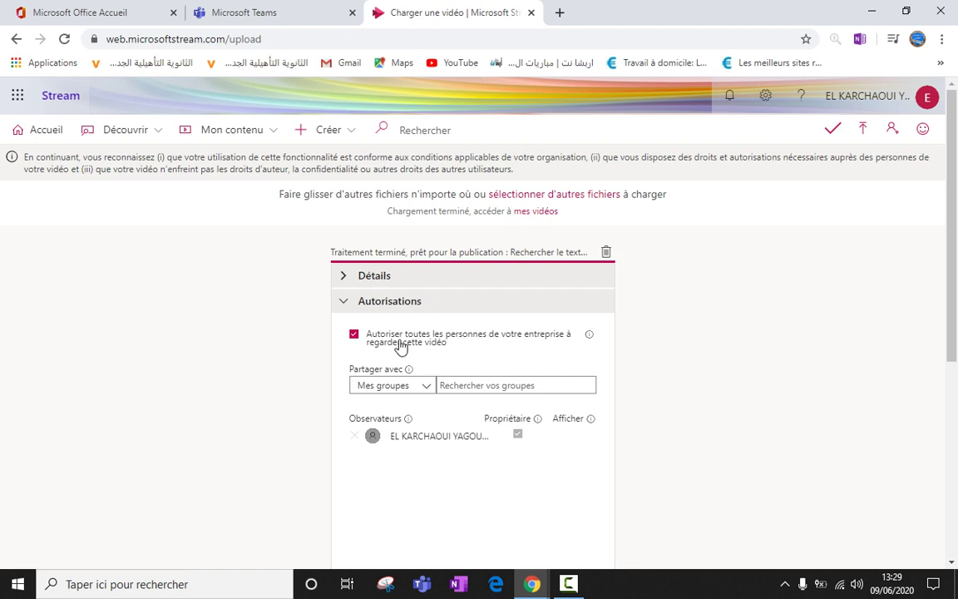
pyautogui.click(400, 344)
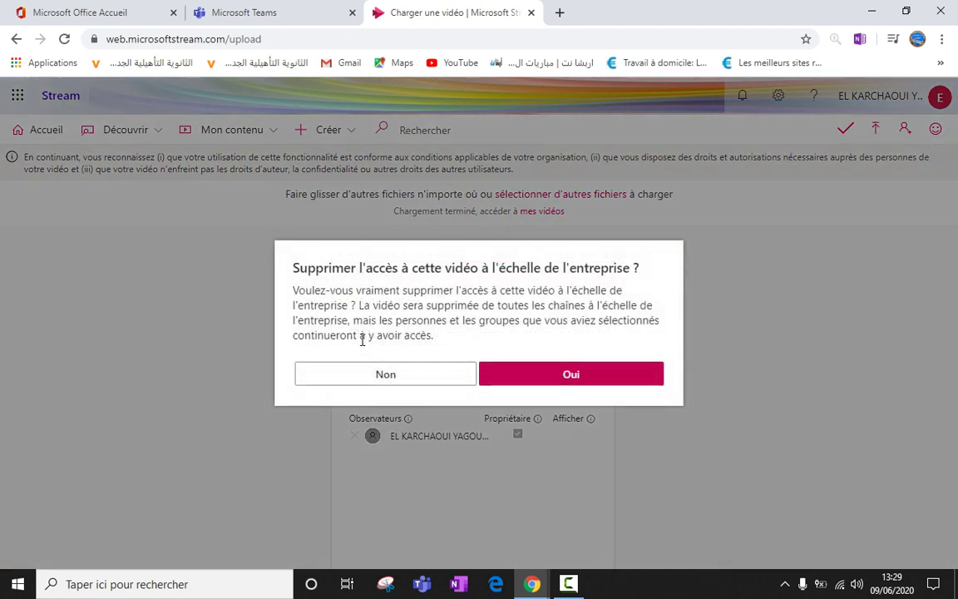
pyautogui.click(567, 377)
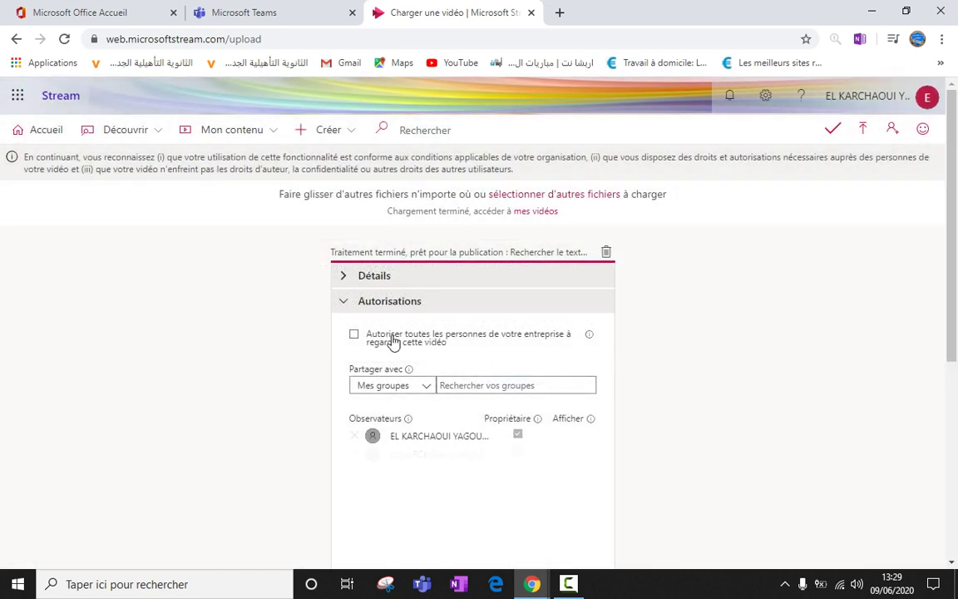
pyautogui.moveTo(408, 370)
pyautogui.click(466, 386)
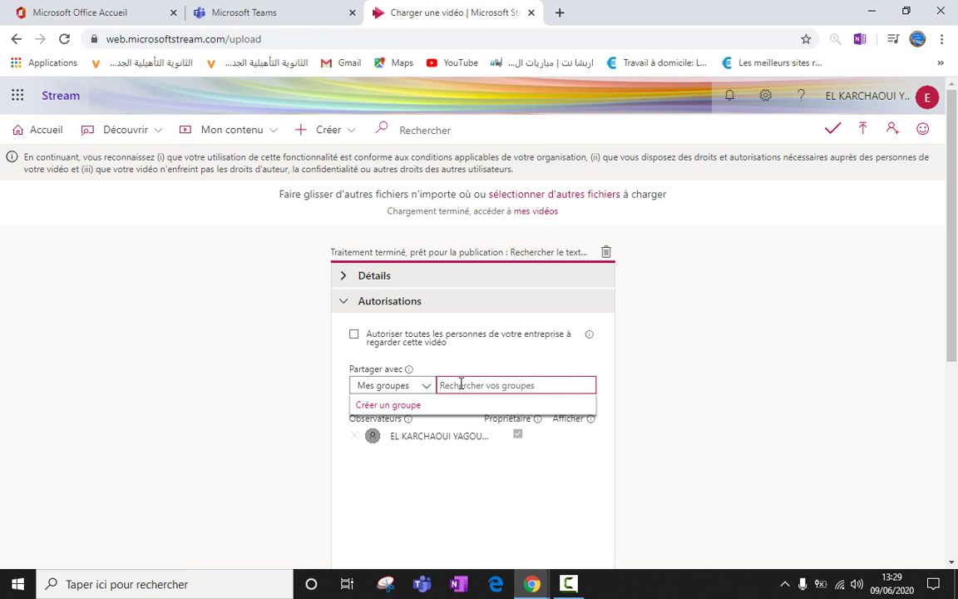
# Copy the 16663L TCLSH-2 INFORMATIQUE team name from Teams and return to Stream.
pyautogui.click(300, 17)
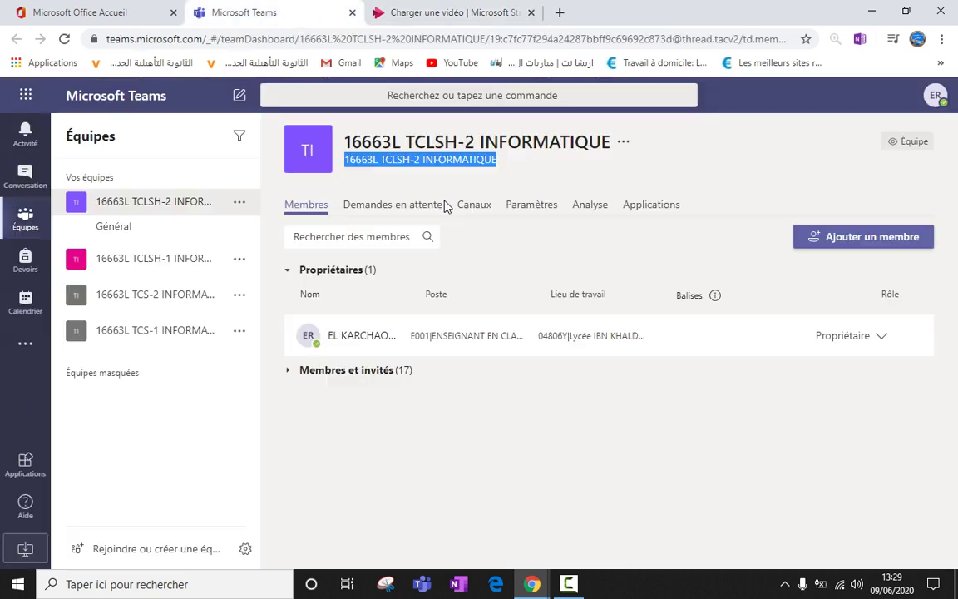
pyautogui.rightClick(447, 166)
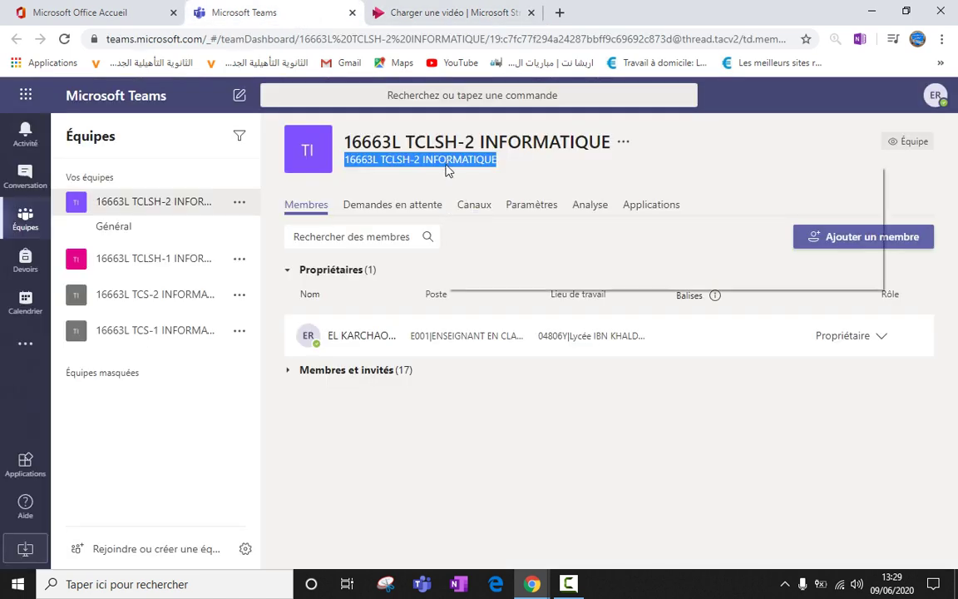
pyautogui.click(474, 180)
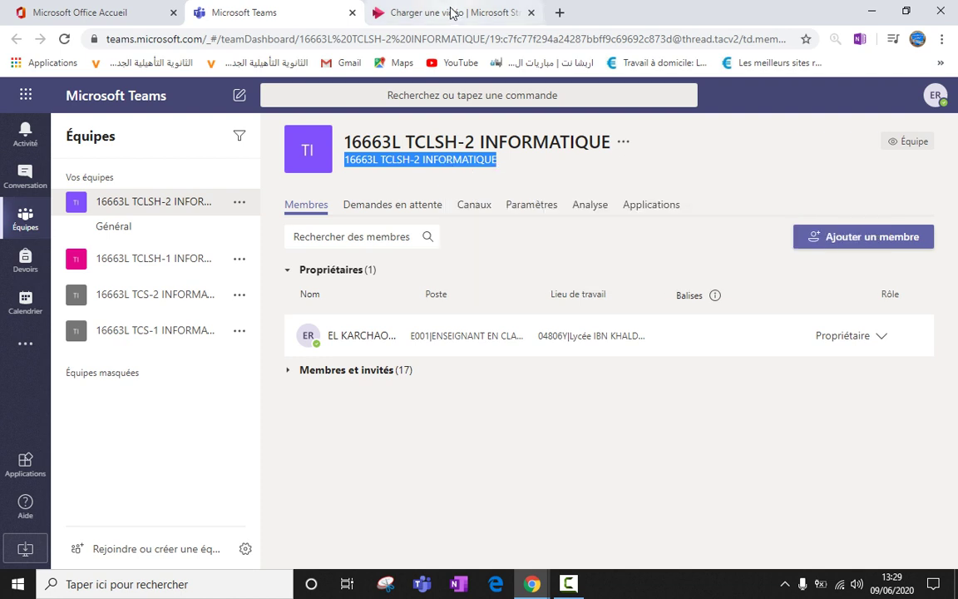
pyautogui.click(442, 13)
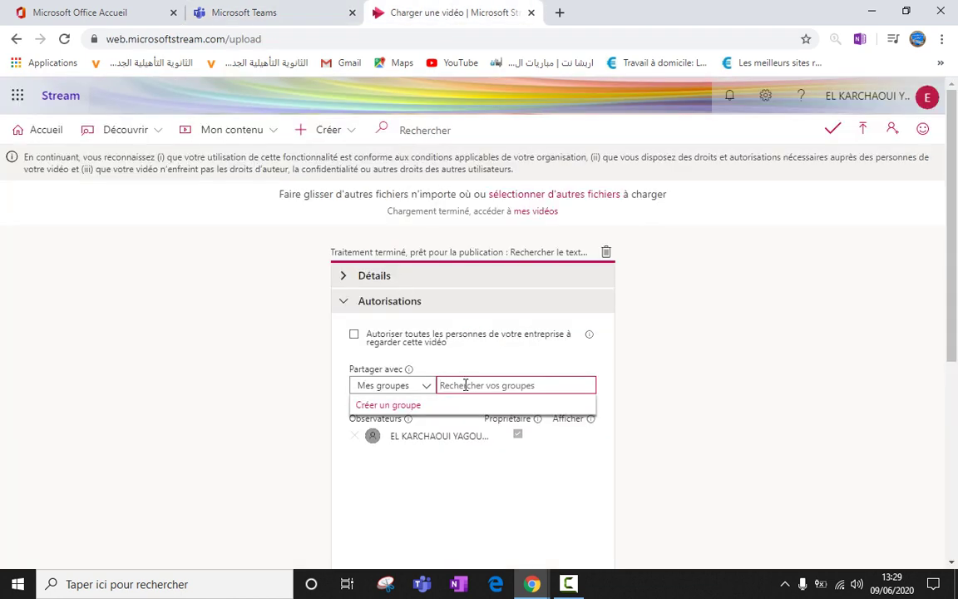
# Paste the team name into the group search, clear it, and switch sharing to channels.
pyautogui.write('16663 TCLSH-2 INFORMATIQUE')
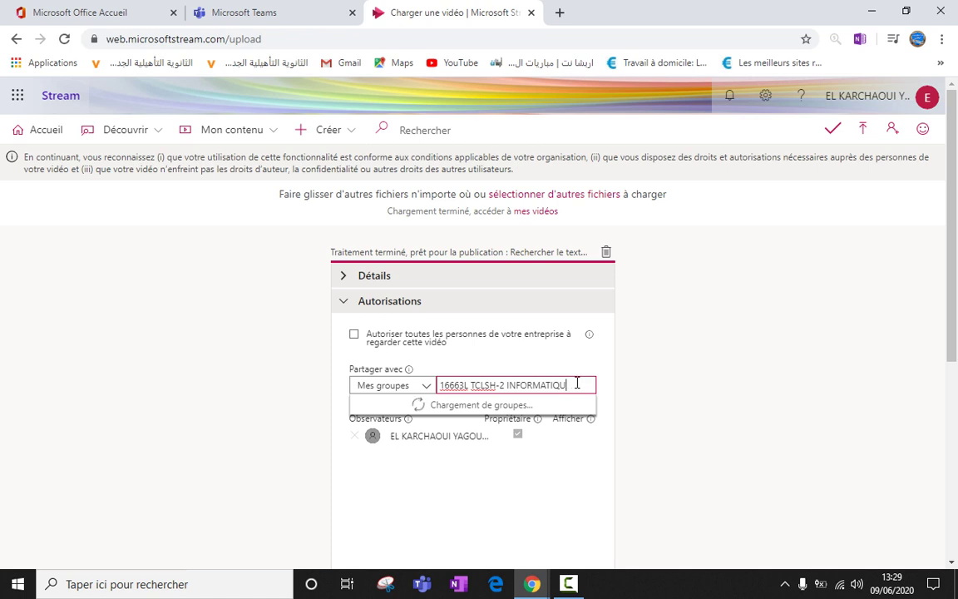
pyautogui.press('BackSpace')
pyautogui.press('BackSpace')
pyautogui.press('BackSpace')
pyautogui.press('BackSpace')
pyautogui.press('BackSpace')
pyautogui.press('BackSpace')
pyautogui.press('BackSpace')
pyautogui.press('BackSpace')
pyautogui.press('BackSpace')
pyautogui.press('BackSpace')
pyautogui.press('BackSpace')
pyautogui.press('BackSpace')
pyautogui.press('BackSpace')
pyautogui.press('BackSpace')
pyautogui.press('BackSpace')
pyautogui.press('BackSpace')
pyautogui.press('BackSpace')
pyautogui.press('BackSpace')
pyautogui.press('BackSpace')
pyautogui.press('BackSpace')
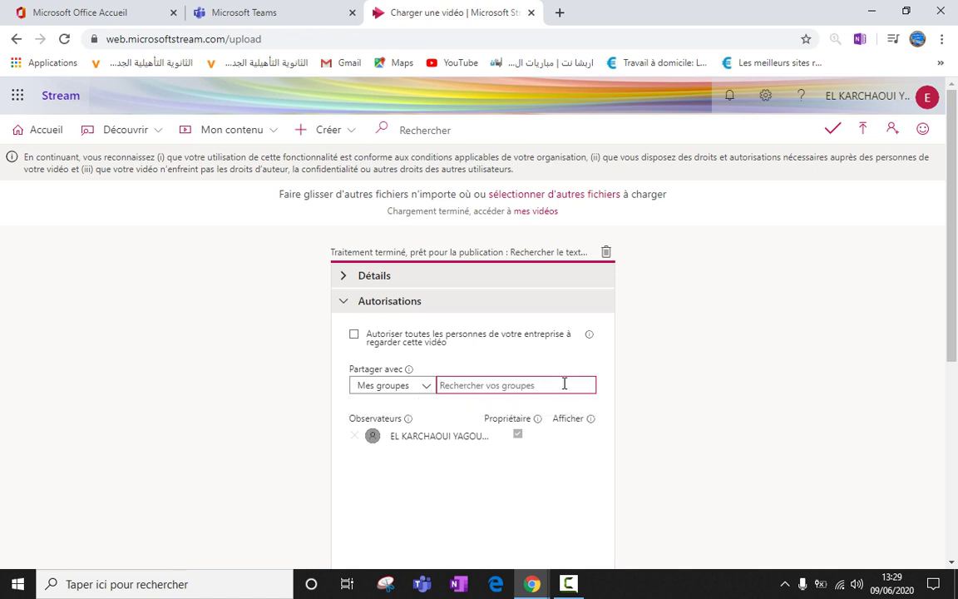
pyautogui.click(426, 388)
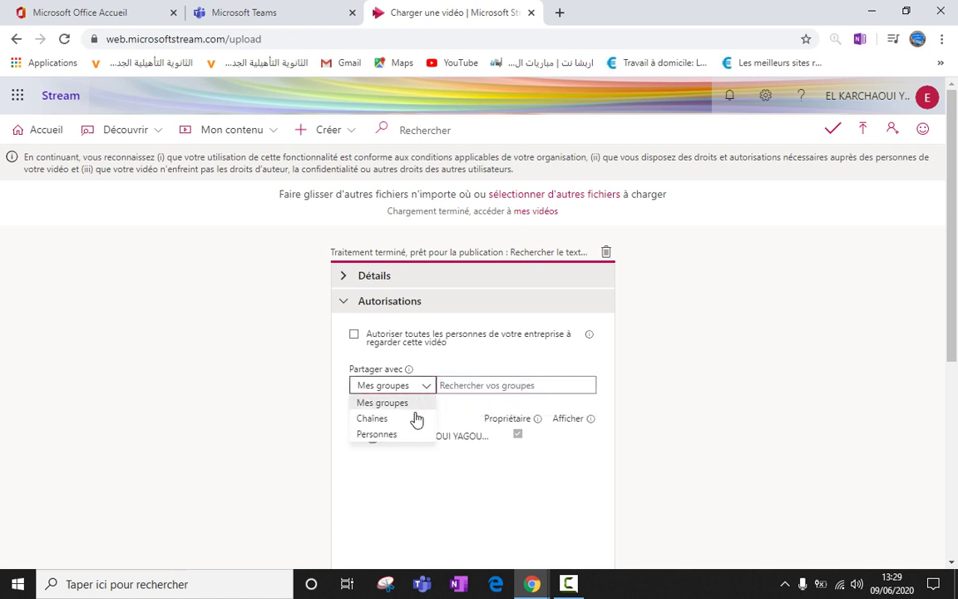
pyautogui.click(407, 420)
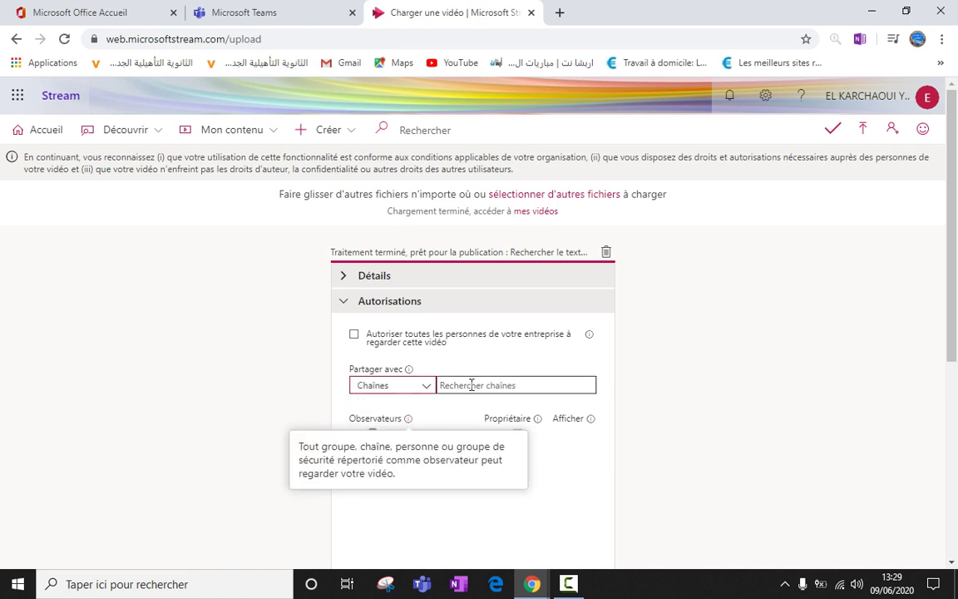
pyautogui.click(468, 385)
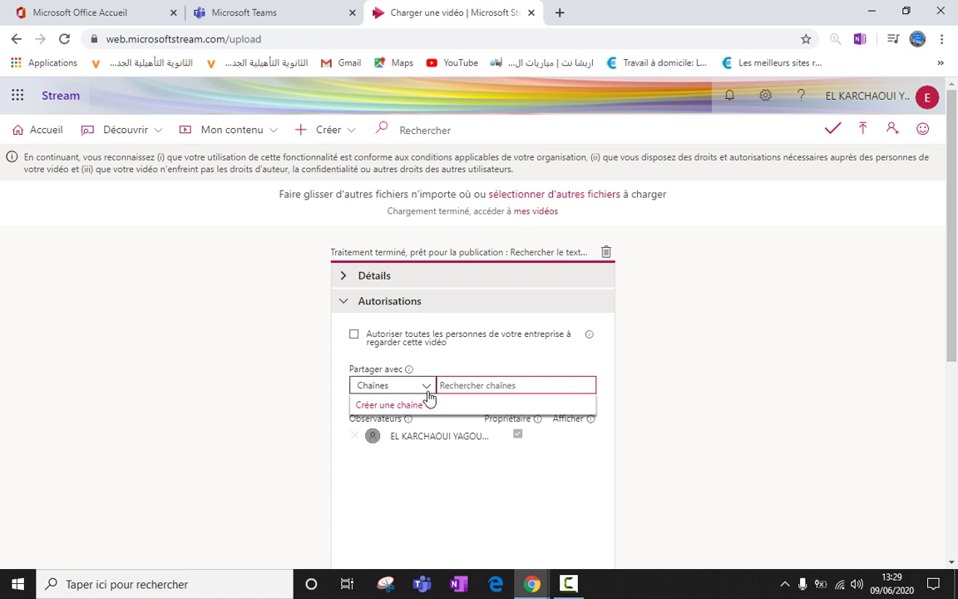
# Try Mes groupes as the audience, then set Partager avec to Personnes.
pyautogui.click(427, 388)
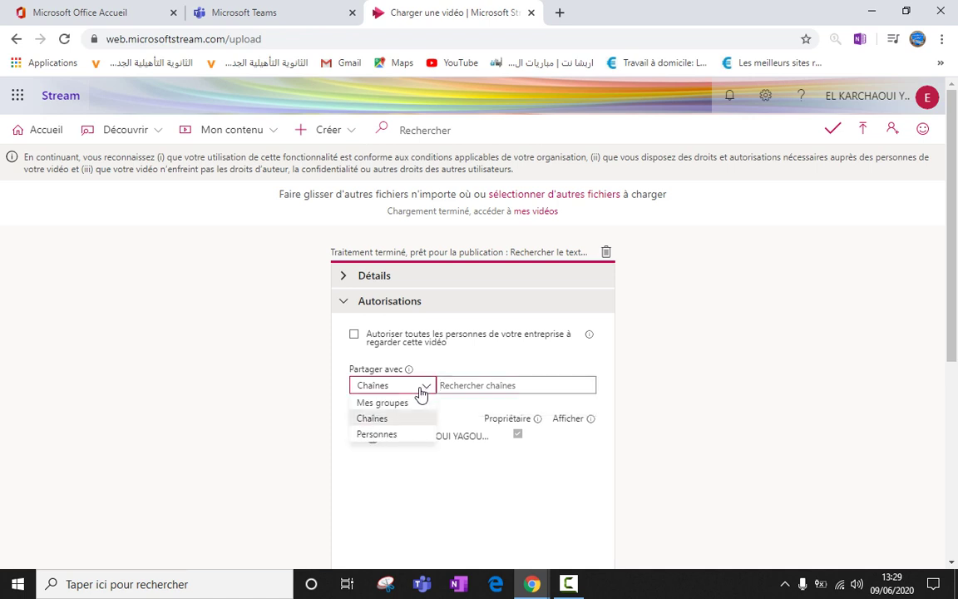
pyautogui.click(413, 403)
pyautogui.click(471, 383)
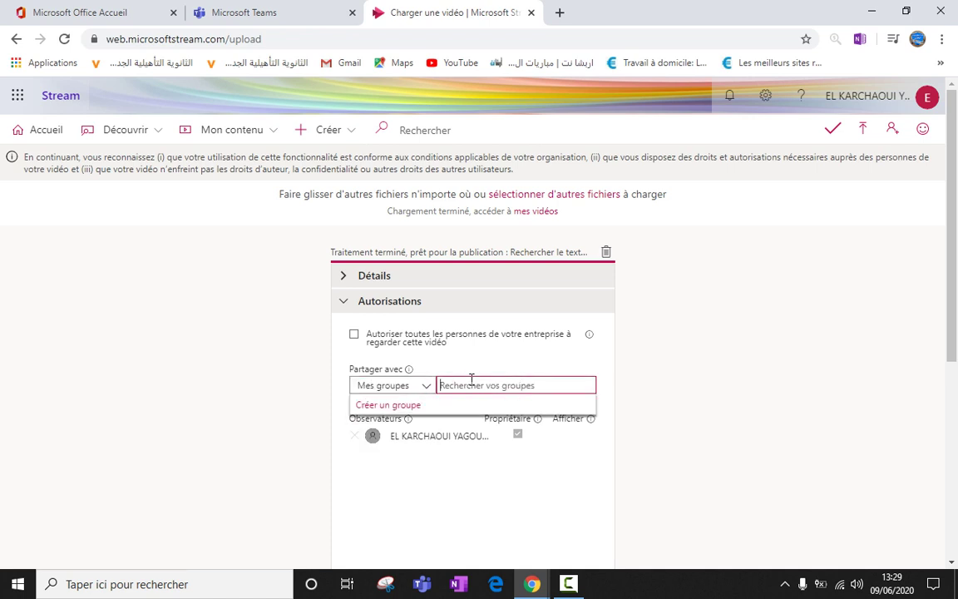
pyautogui.click(427, 385)
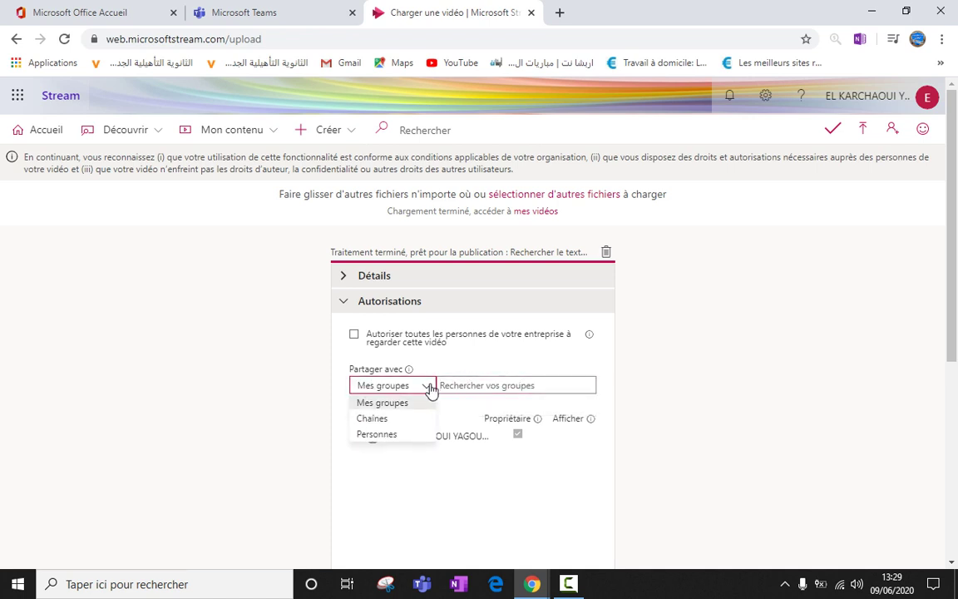
pyautogui.click(384, 433)
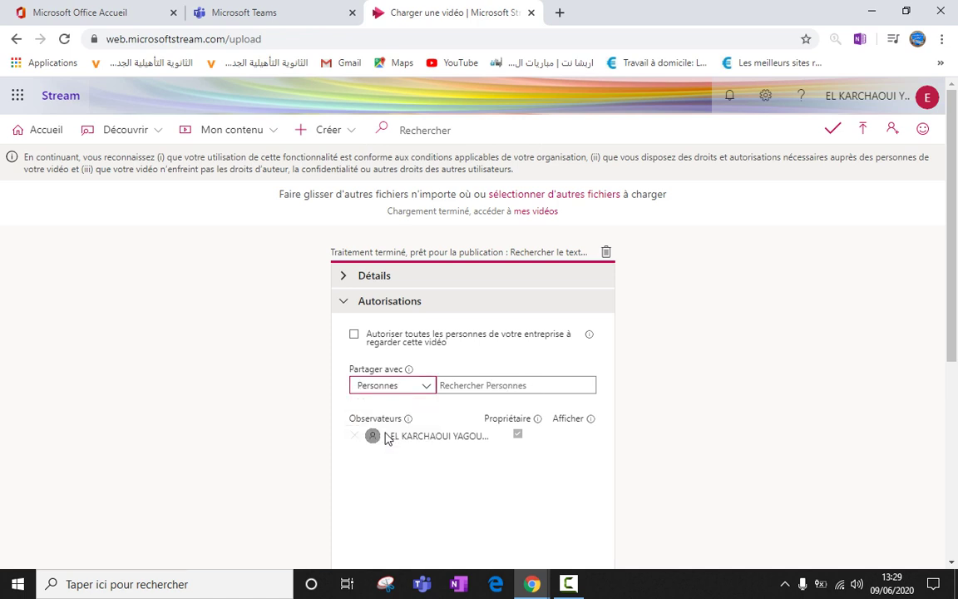
# Search for and add two people as viewers, then make the first one an owner.
pyautogui.click(479, 385)
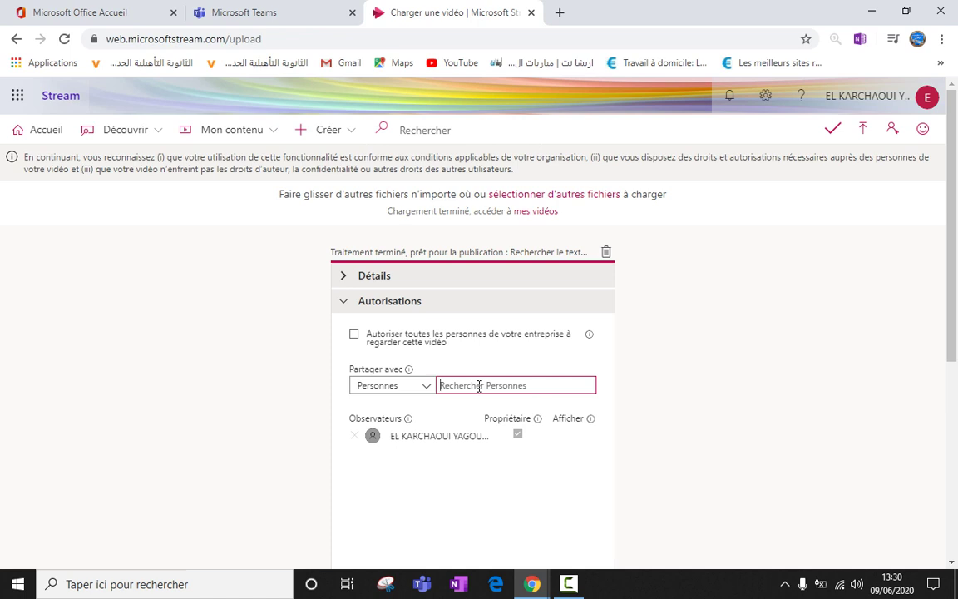
pyautogui.write('naf')
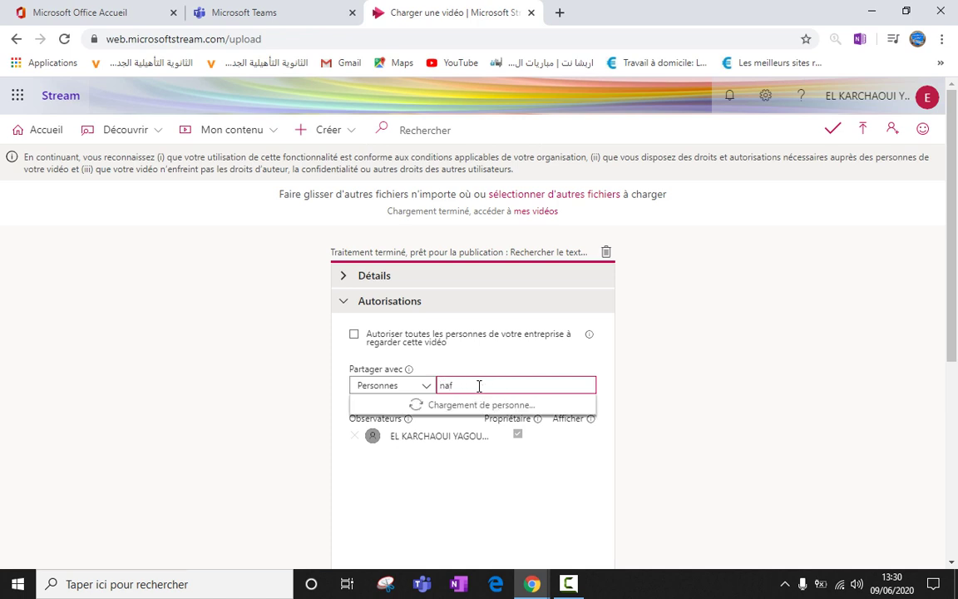
pyautogui.write('idati')
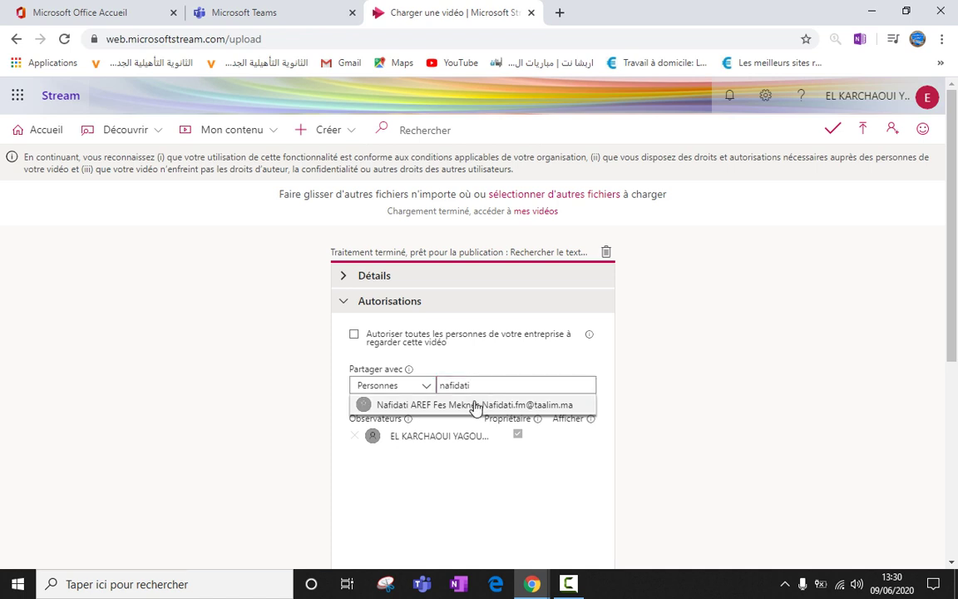
pyautogui.click(535, 404)
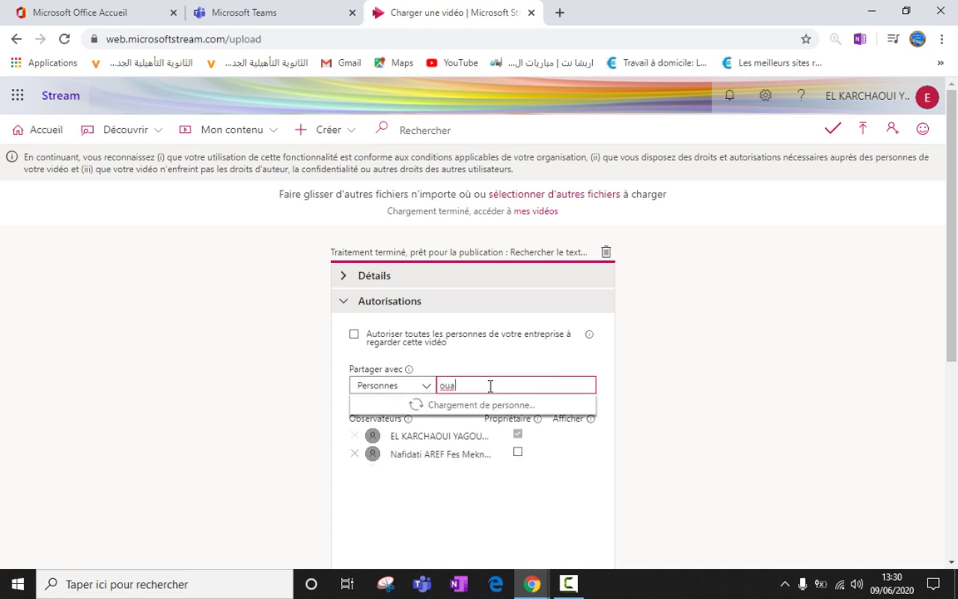
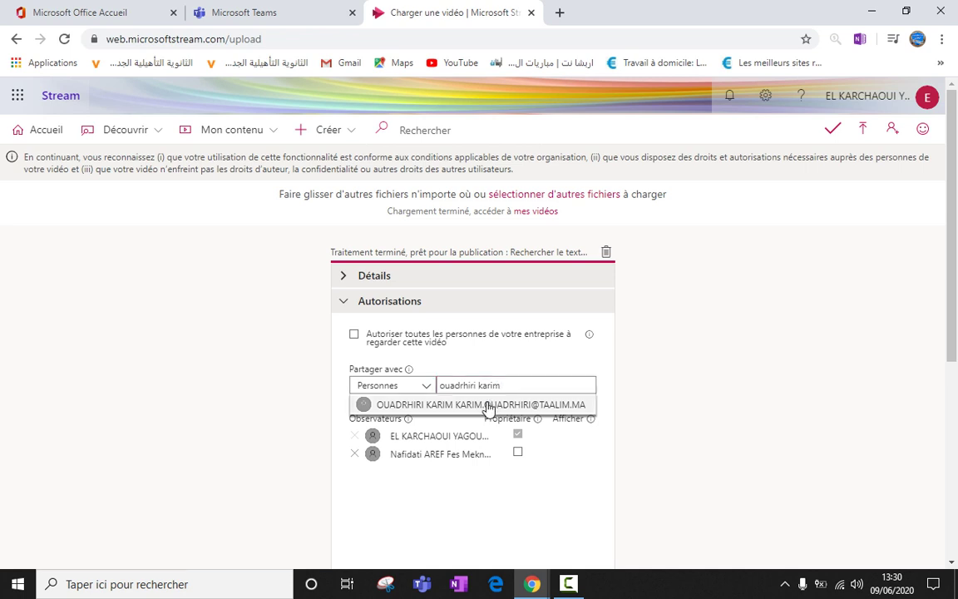
pyautogui.click(487, 405)
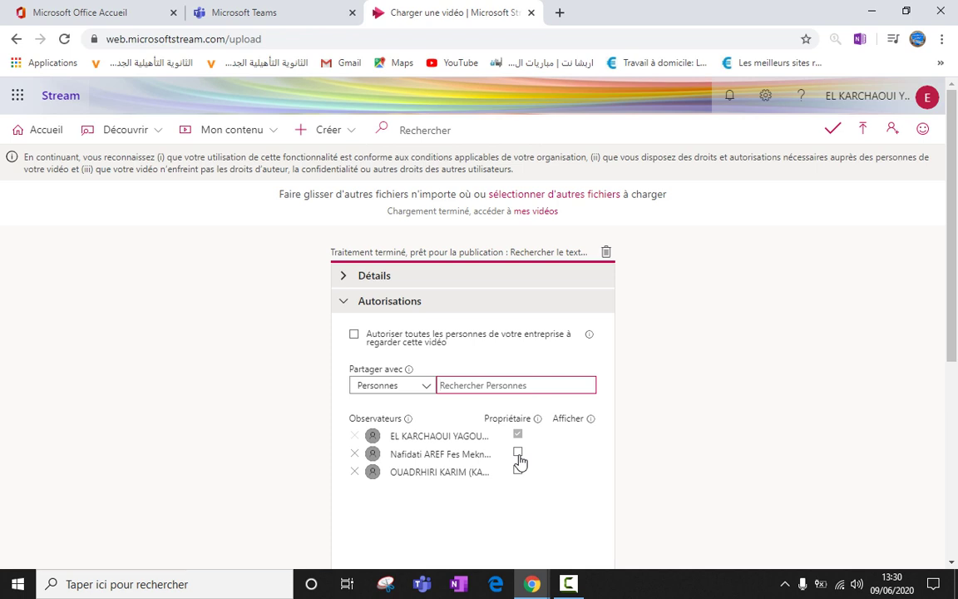
pyautogui.click(517, 453)
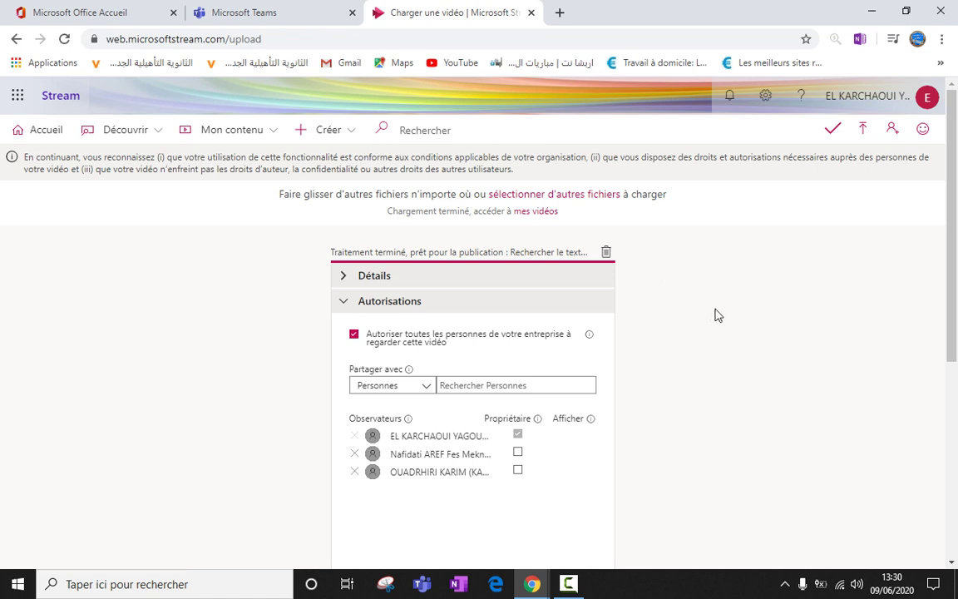
# Expand the video's Options and toggle Commentaires off and back on.
pyautogui.scroll(-3, 749, 366)
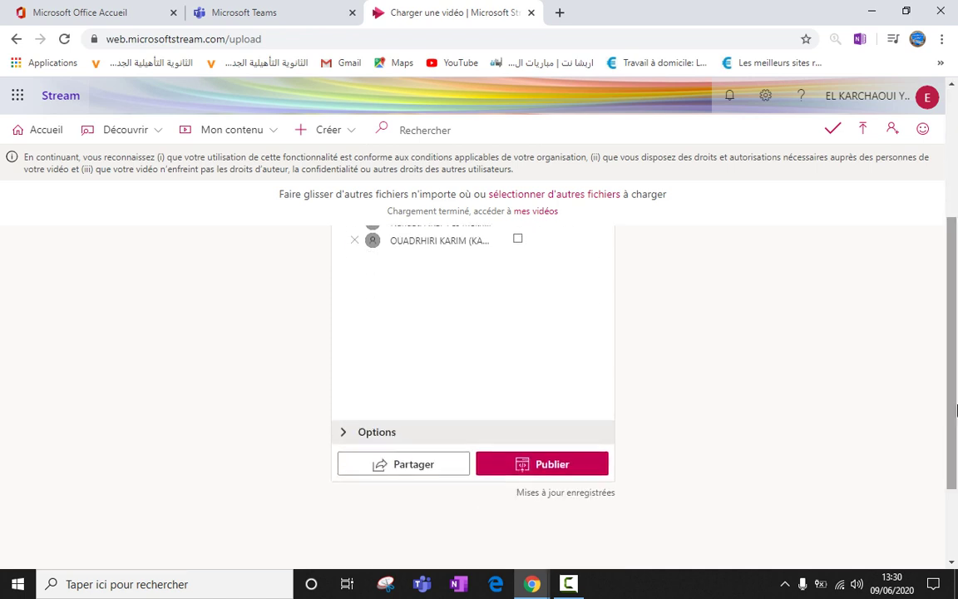
pyautogui.click(531, 434)
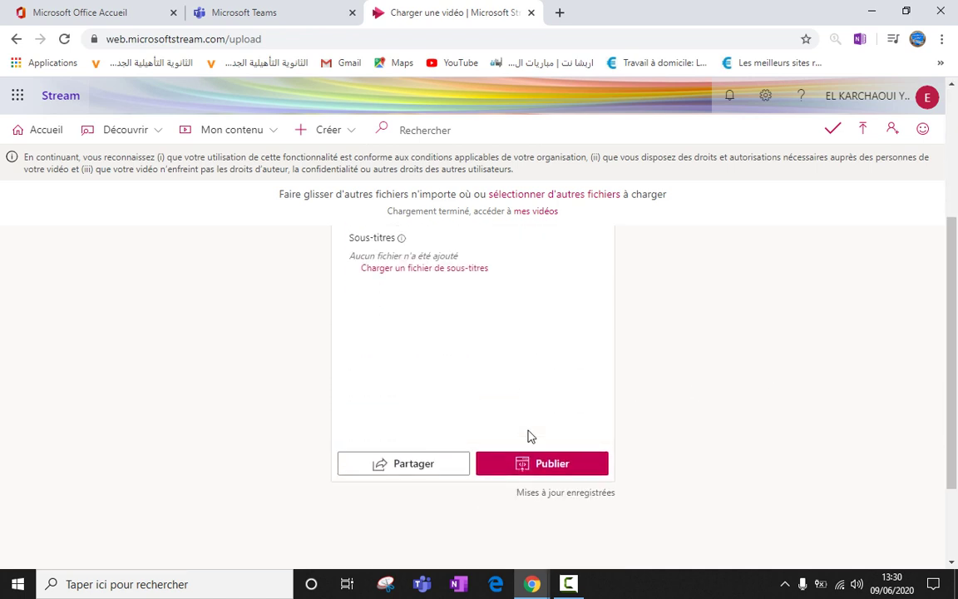
pyautogui.scroll(3, 954, 360)
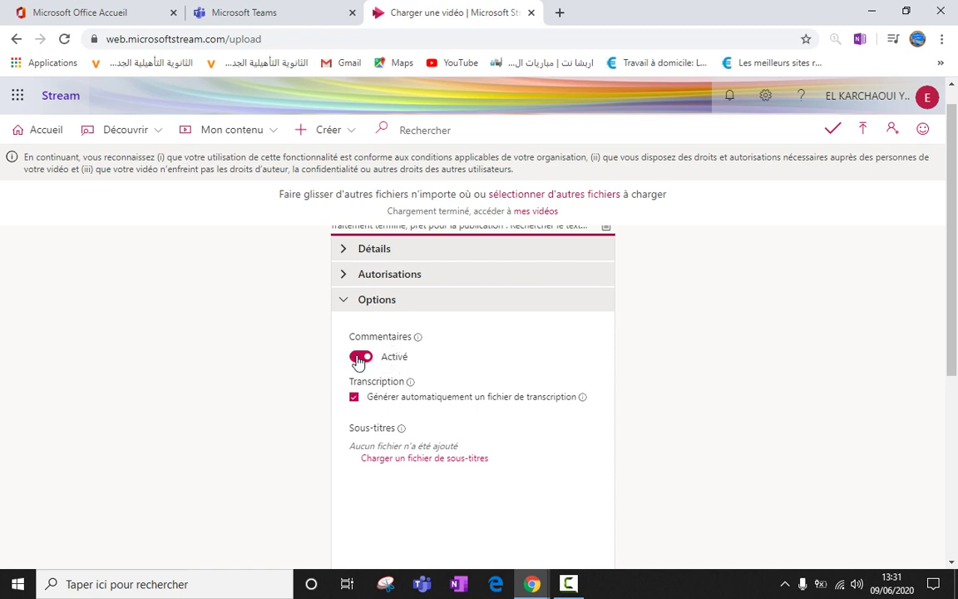
pyautogui.click(359, 359)
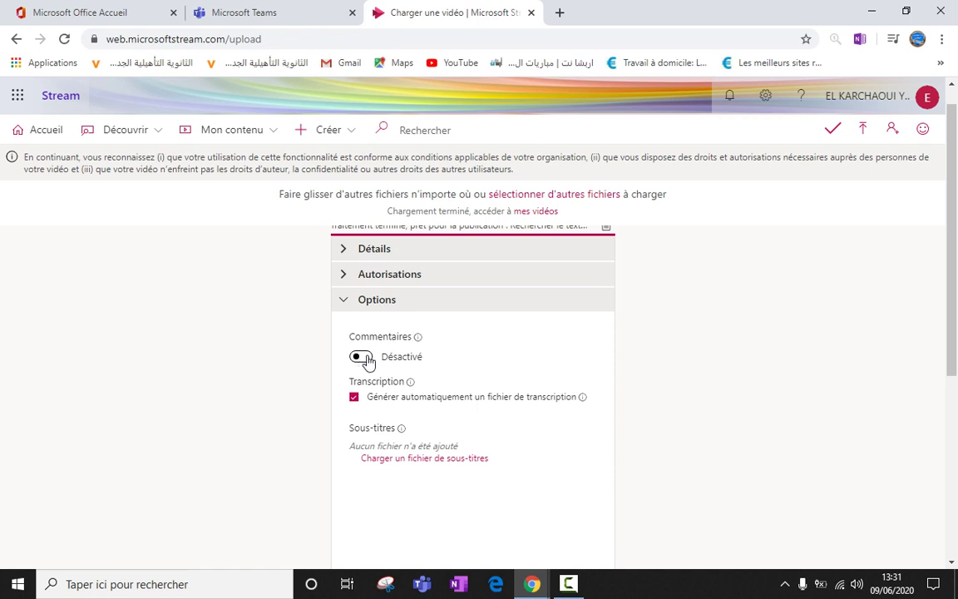
pyautogui.click(360, 357)
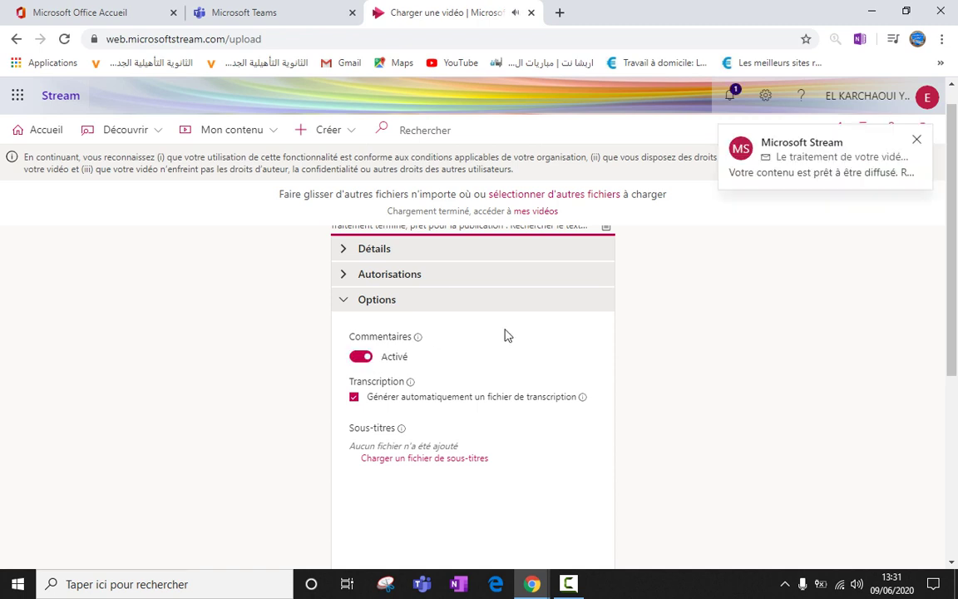
# Dismiss the processing-complete notification and close the Notifications panel.
pyautogui.click(917, 140)
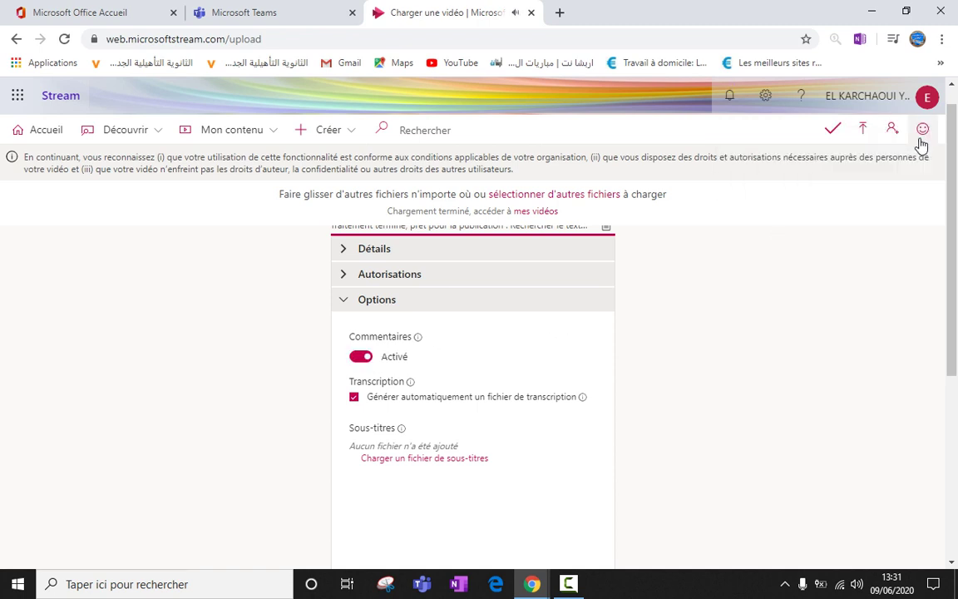
pyautogui.click(731, 104)
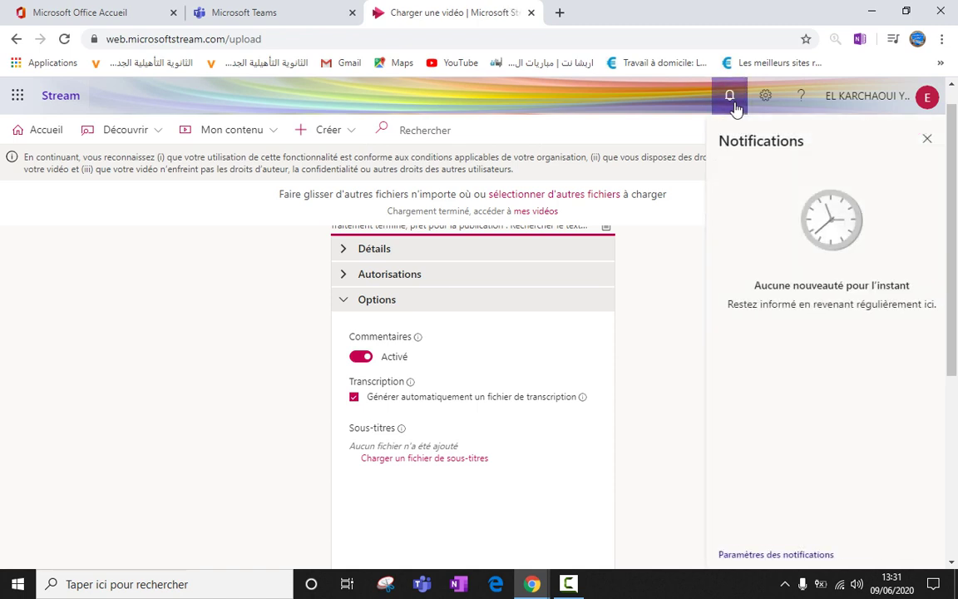
pyautogui.click(926, 140)
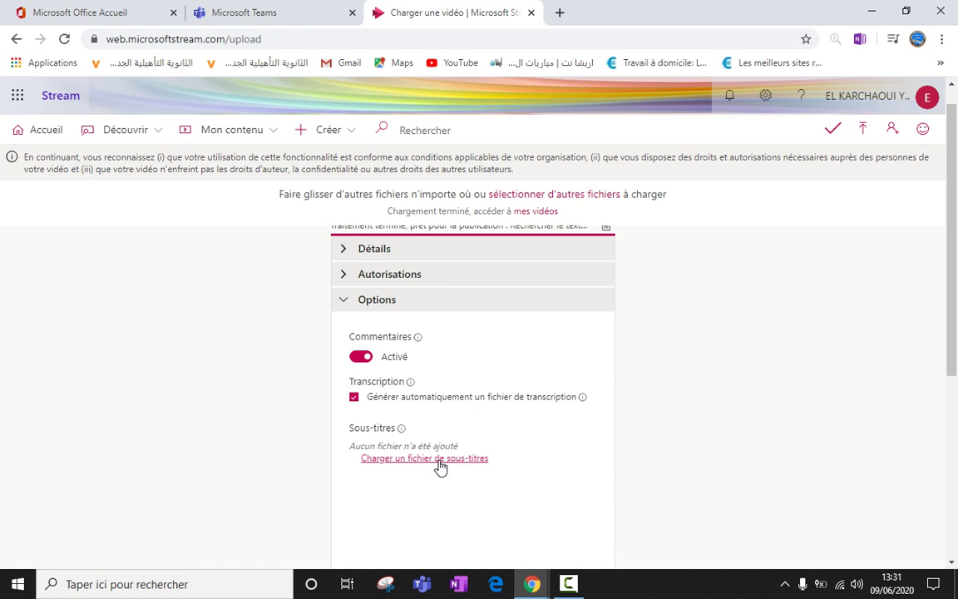
pyautogui.moveTo(400, 428)
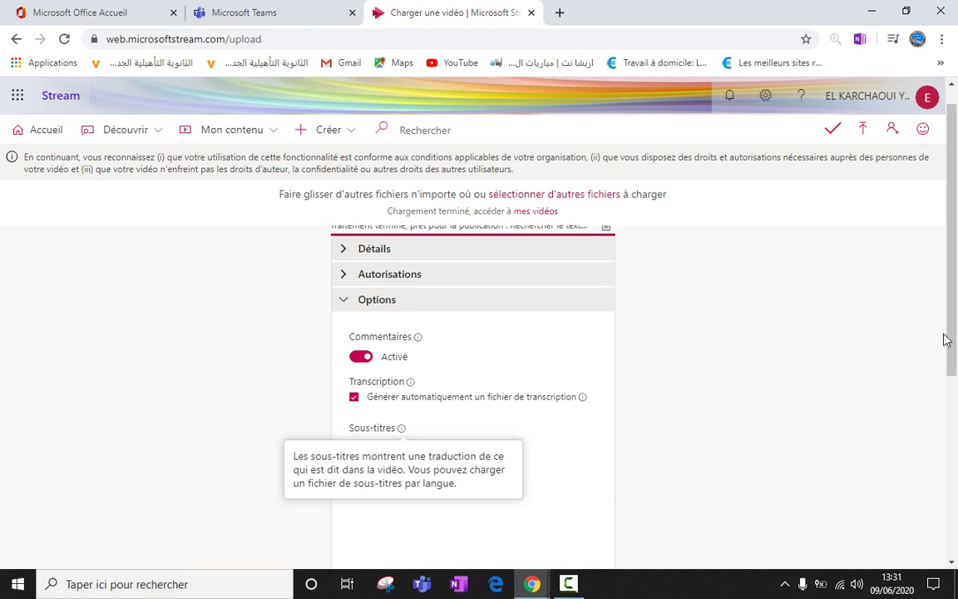
pyautogui.moveTo(952, 337); pyautogui.dragTo(951, 295)
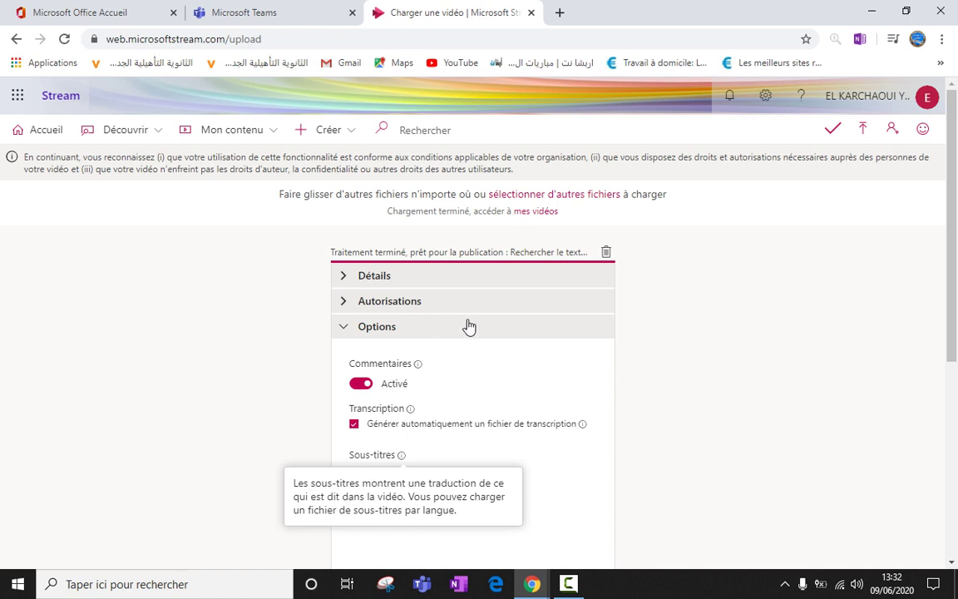
# Expand the Autorisations and Options sections to check the sharing, comment and transcription settings.
pyautogui.click(397, 278)
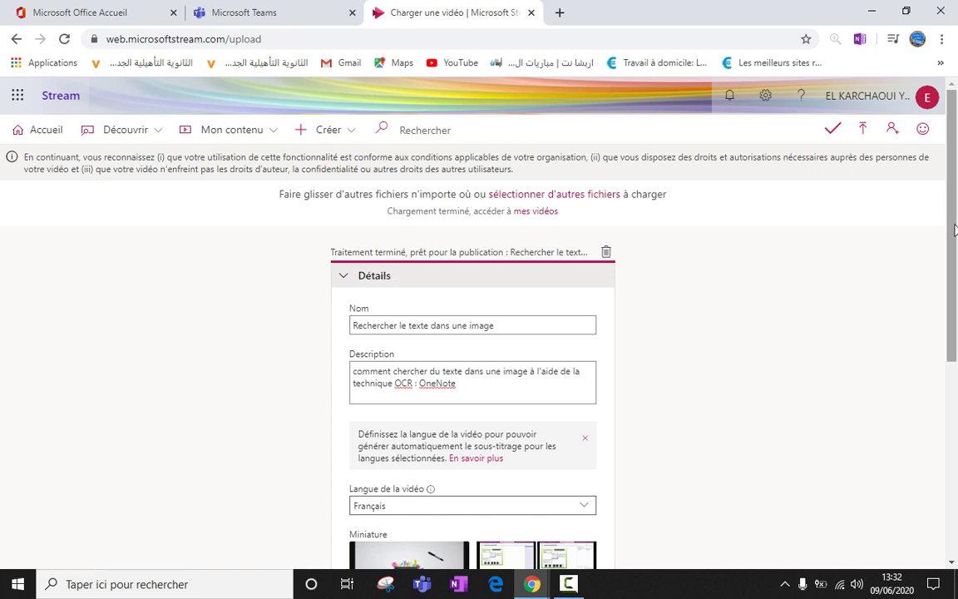
pyautogui.scroll(-2, 955, 230)
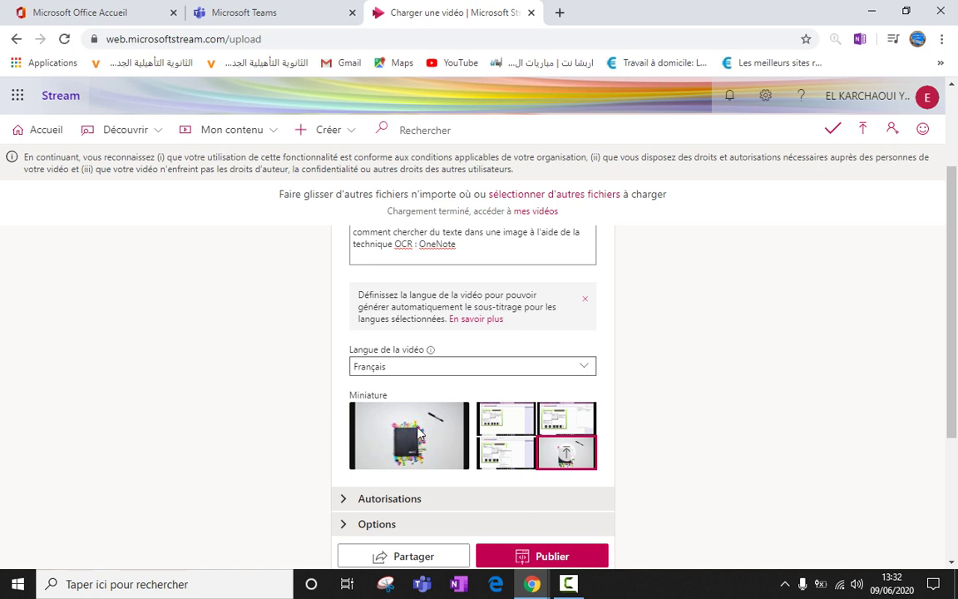
pyautogui.click(384, 500)
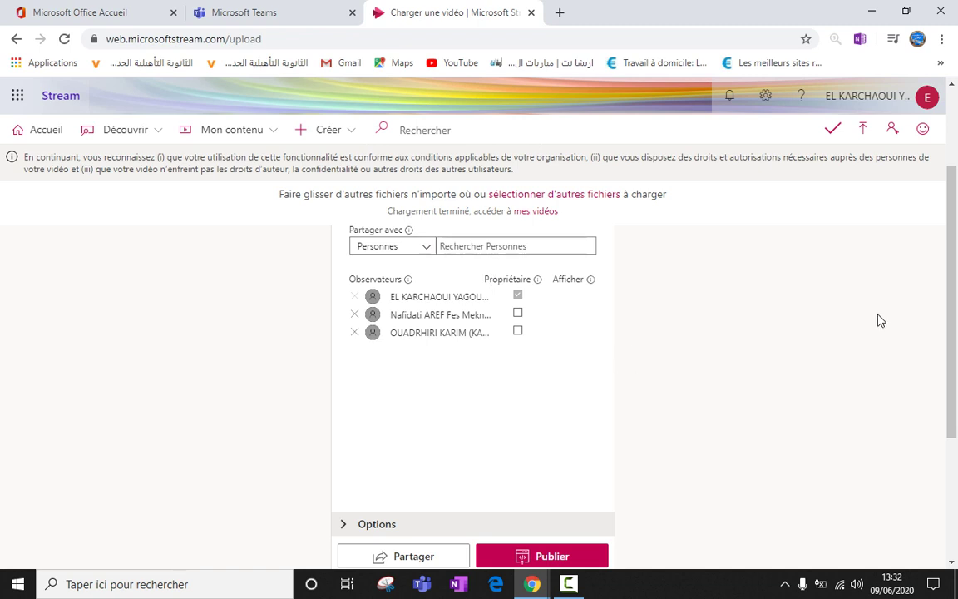
pyautogui.moveTo(952, 334); pyautogui.dragTo(953, 367)
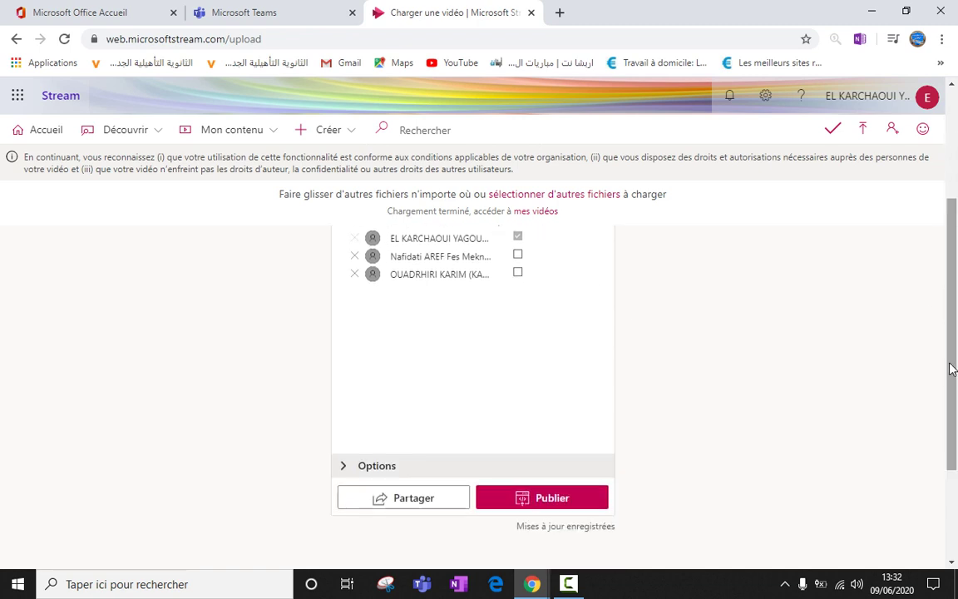
pyautogui.click(555, 465)
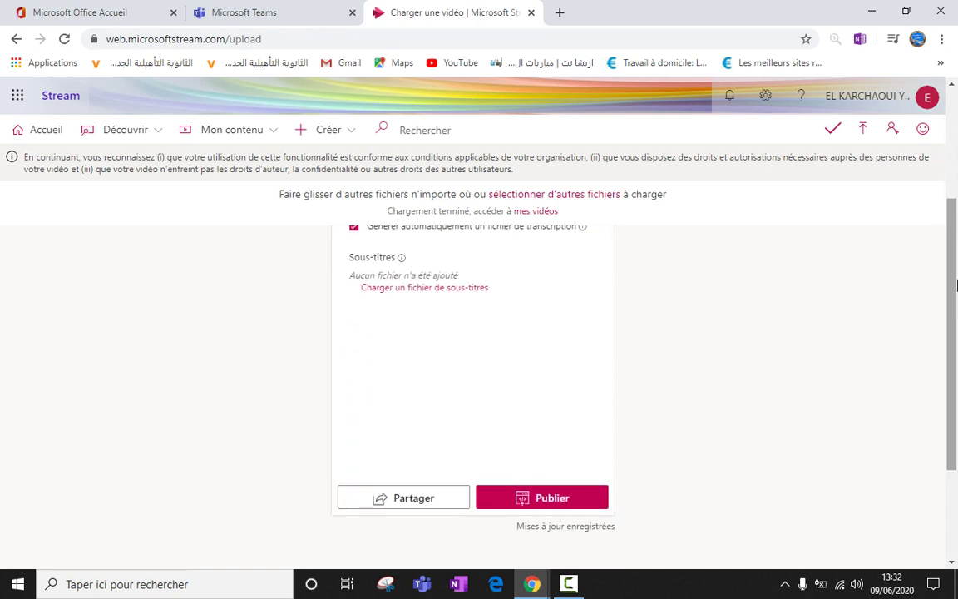
pyautogui.scroll(-2, 953, 290)
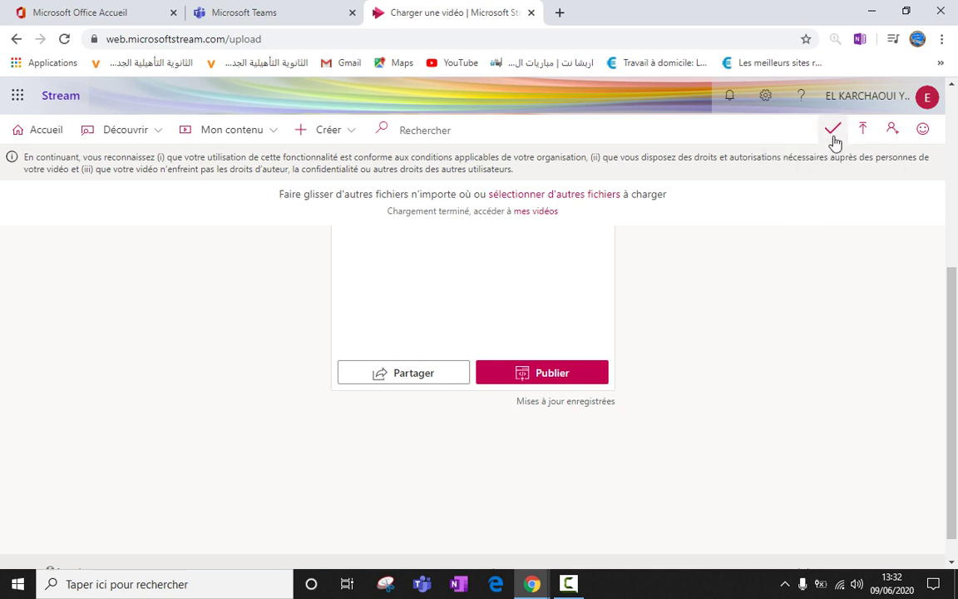
# Publish 'Rechercher le texte dans une image' and go to Mon contenu > Vidéos.
pyautogui.click(543, 374)
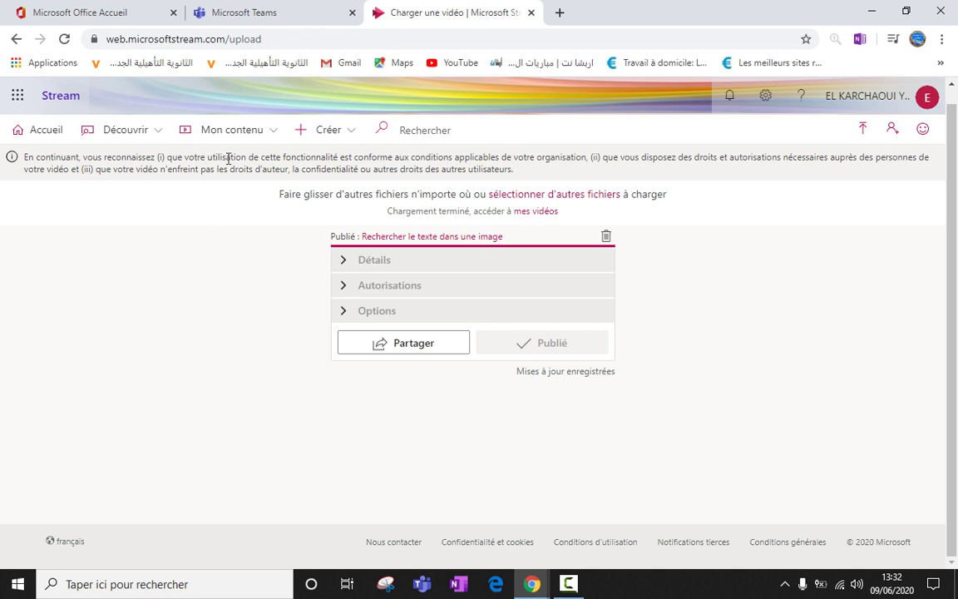
pyautogui.click(241, 135)
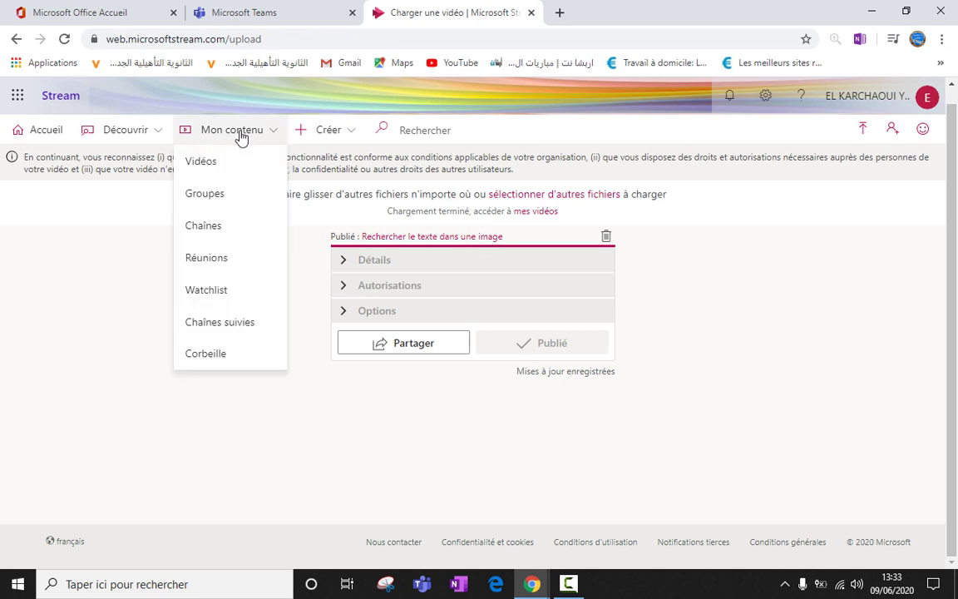
pyautogui.click(229, 168)
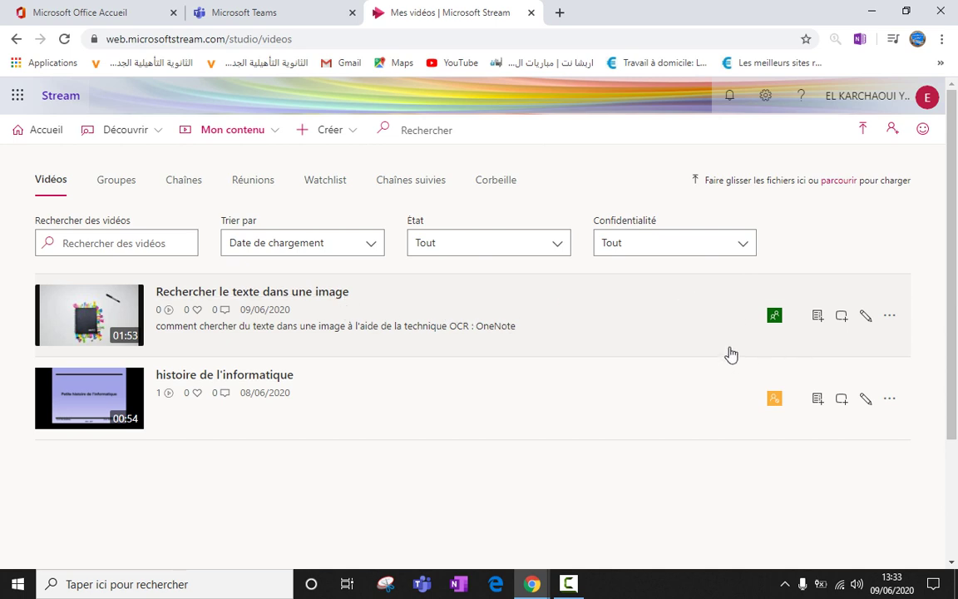
pyautogui.moveTo(775, 322)
pyautogui.moveTo(777, 406)
pyautogui.click(842, 316)
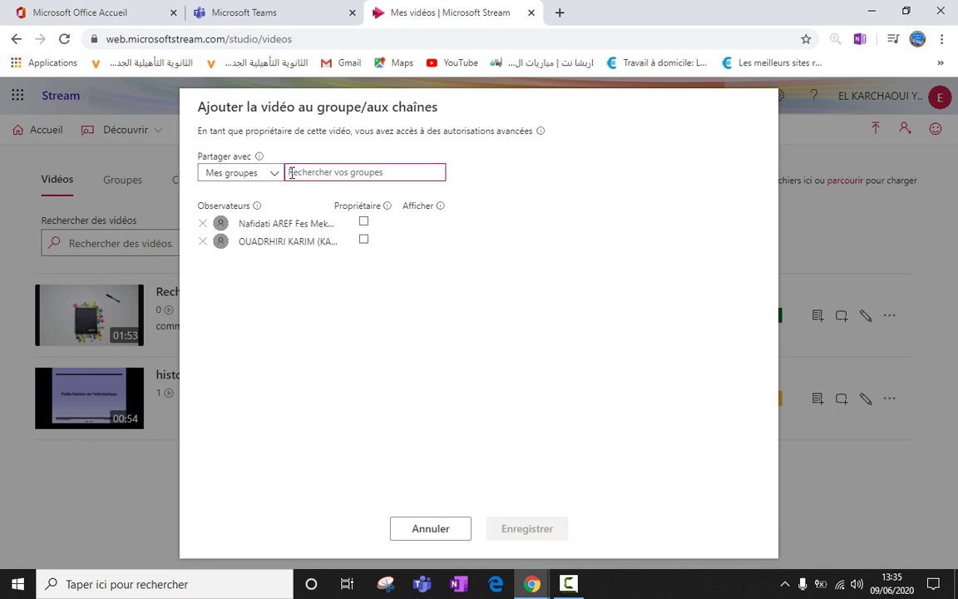
pyautogui.click(273, 175)
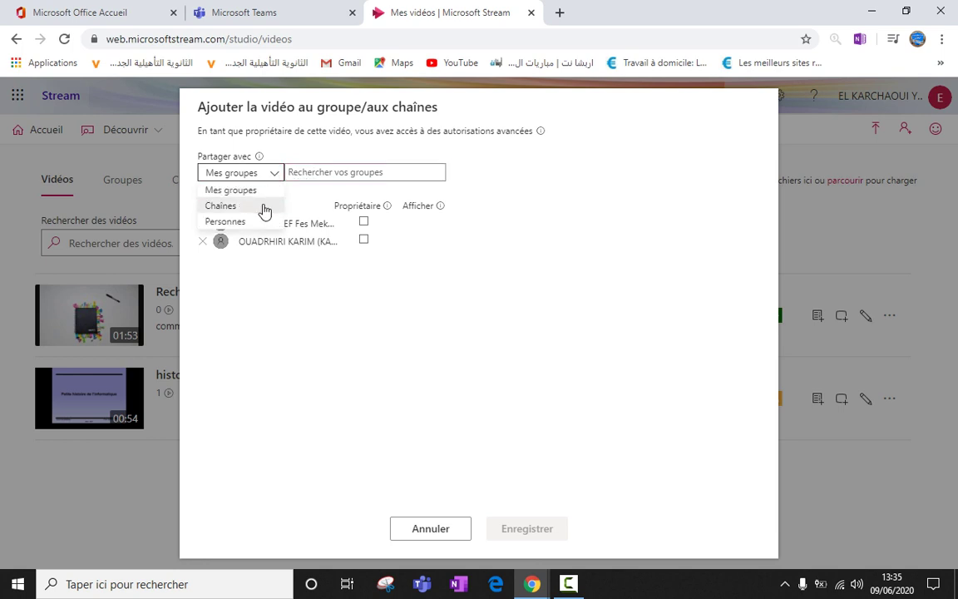
pyautogui.click(265, 208)
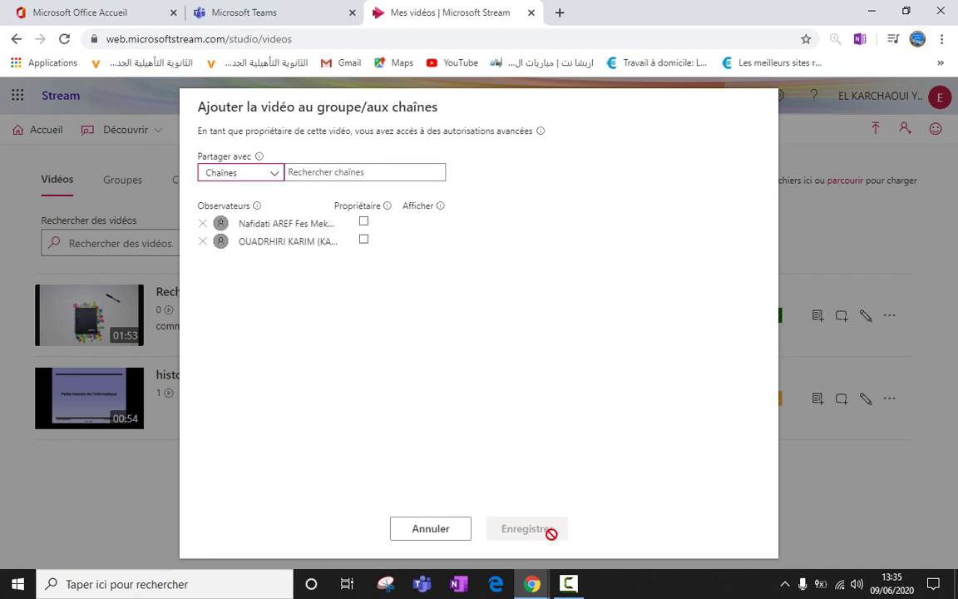
pyautogui.click(468, 535)
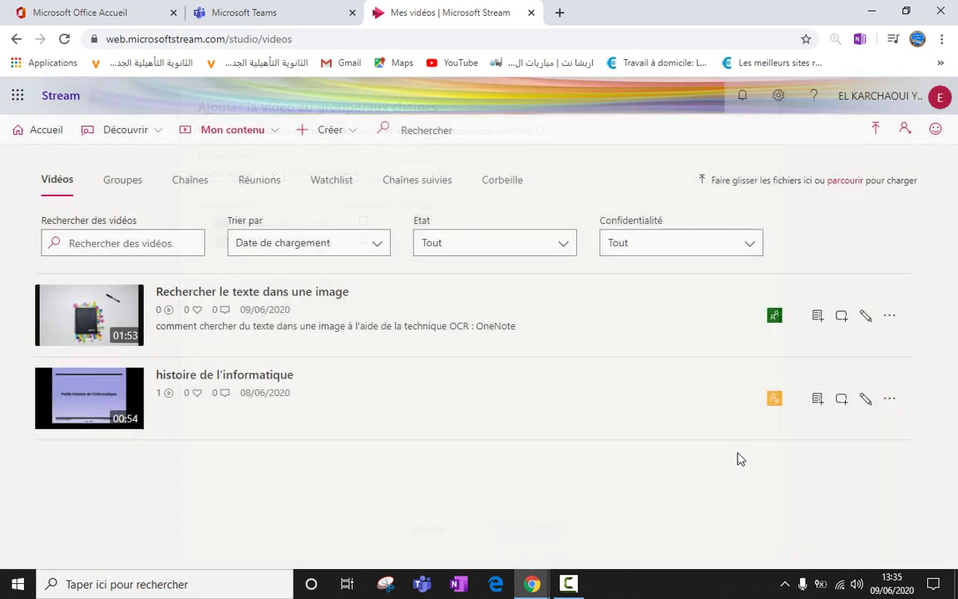
# Open the edit page of 'Rechercher le texte dans une image' and look through its details, permissions and options.
pyautogui.click(865, 319)
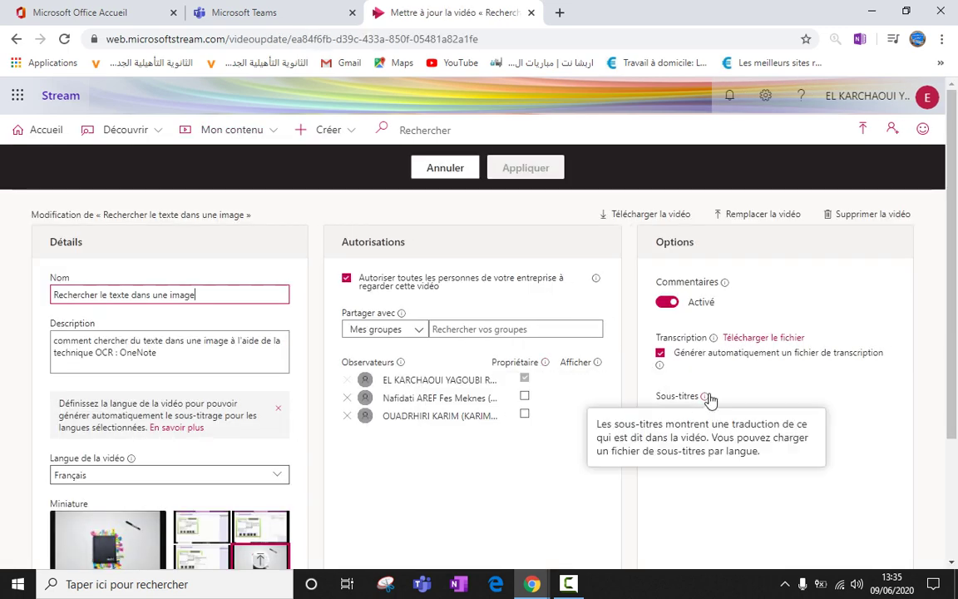
pyautogui.moveTo(955, 324); pyautogui.dragTo(955, 412)
pyautogui.scroll(2, 955, 411)
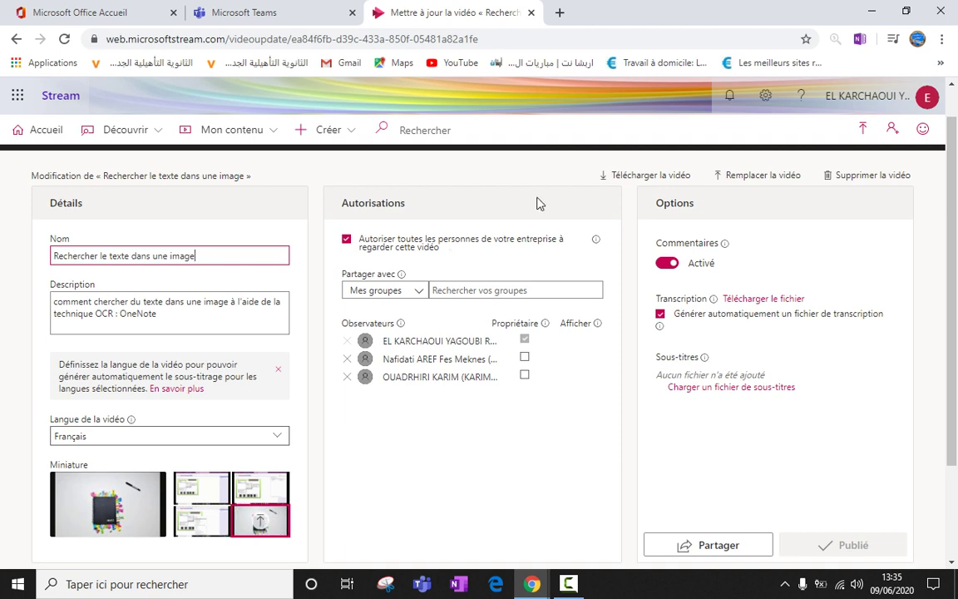
pyautogui.moveTo(713, 297)
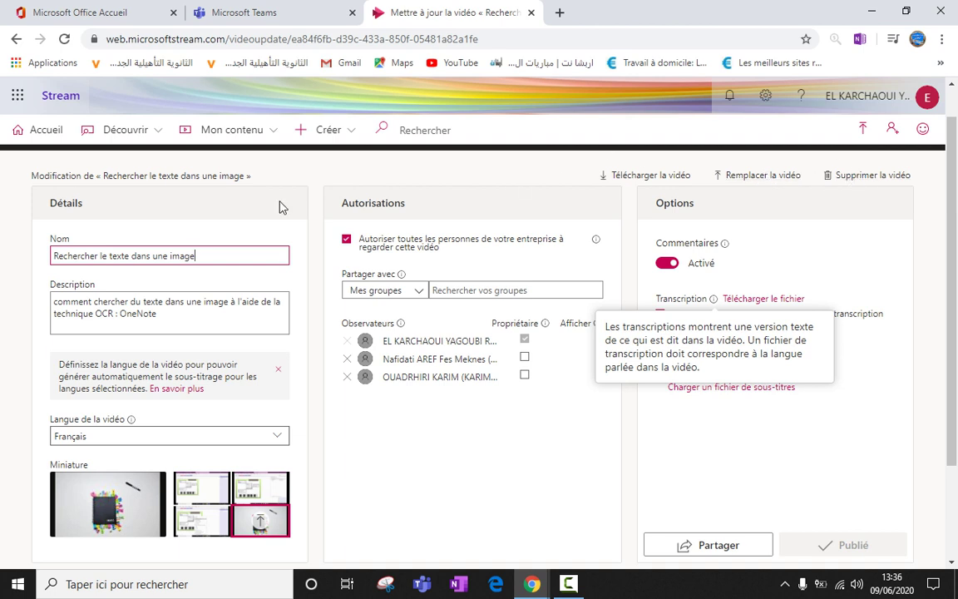
pyautogui.click(215, 141)
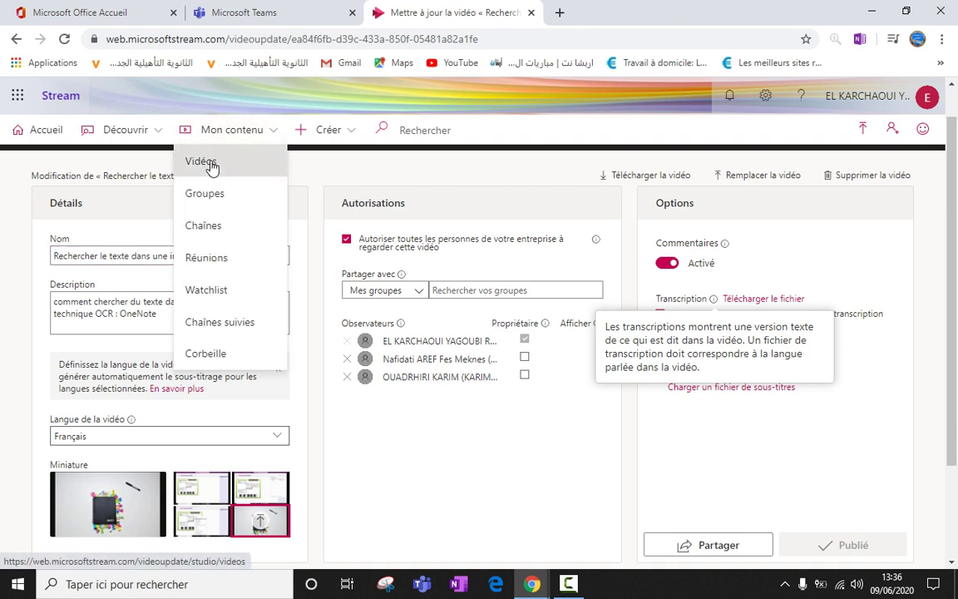
# Return to Mes vidéos and open the Autres actions menu for 'Rechercher le texte dans une image'.
pyautogui.click(211, 158)
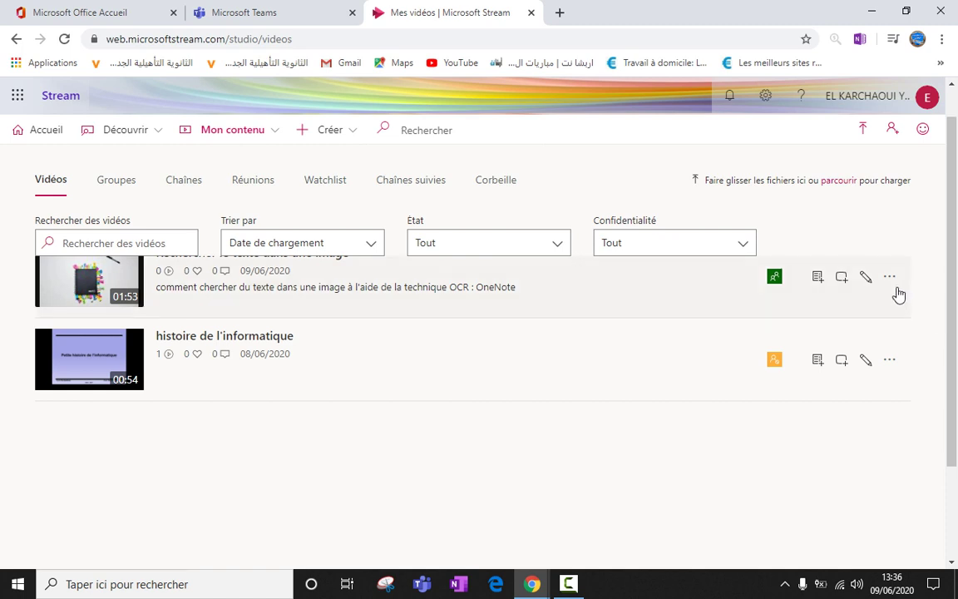
pyautogui.click(891, 283)
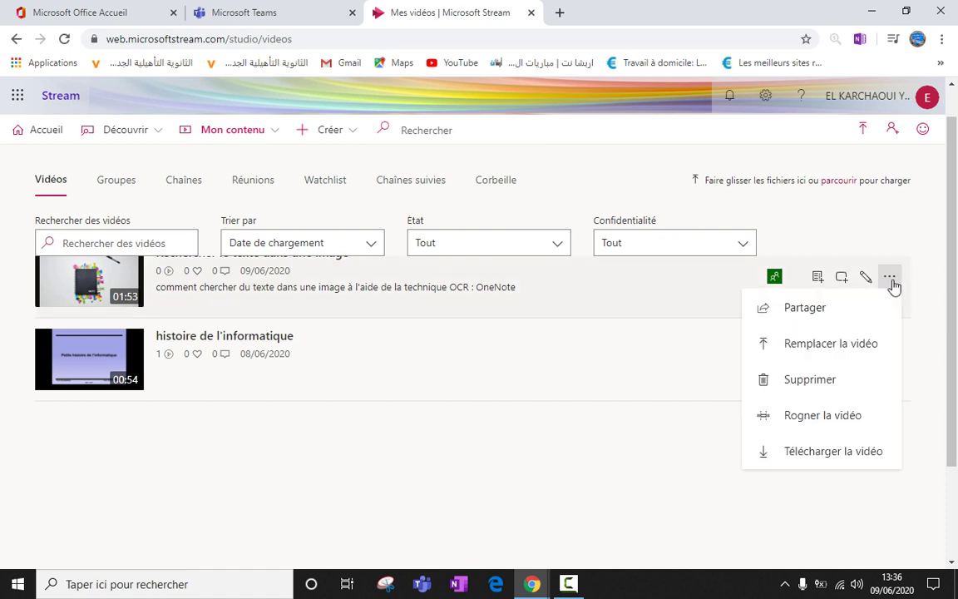
pyautogui.click(924, 285)
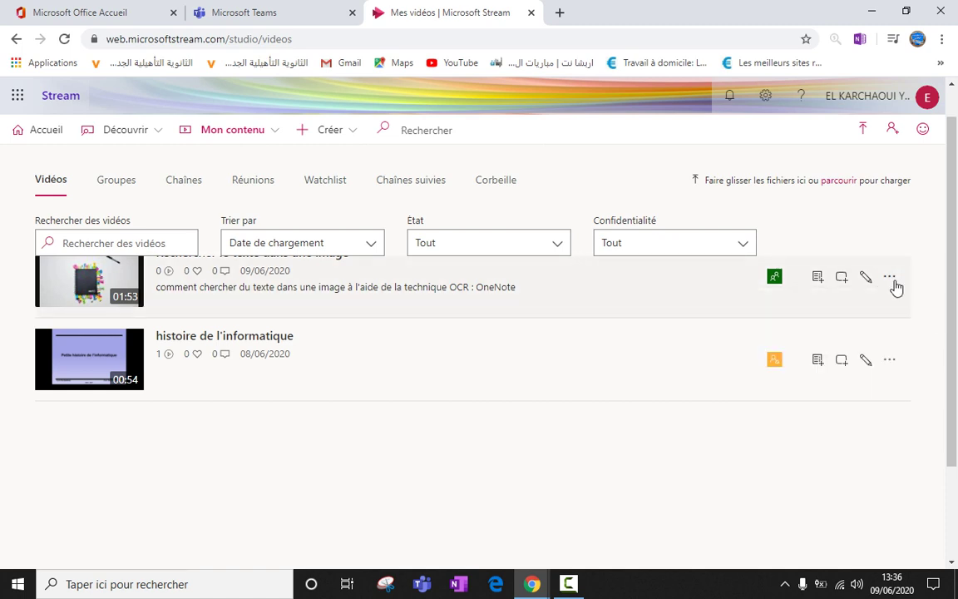
pyautogui.click(894, 284)
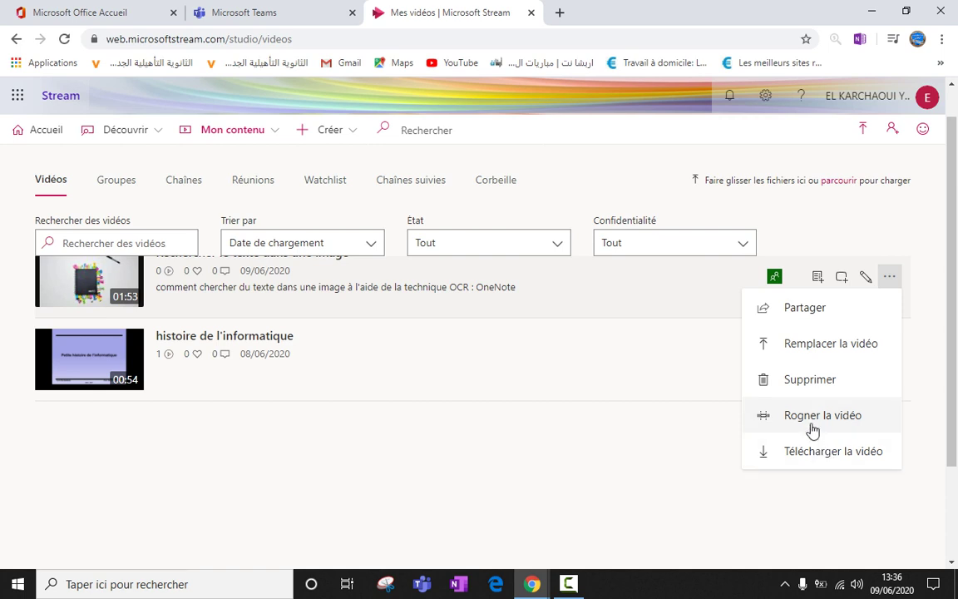
# Use Rogner la vidéo to trim the start and end, shortening it from 01:53 to 01:29.
pyautogui.click(812, 421)
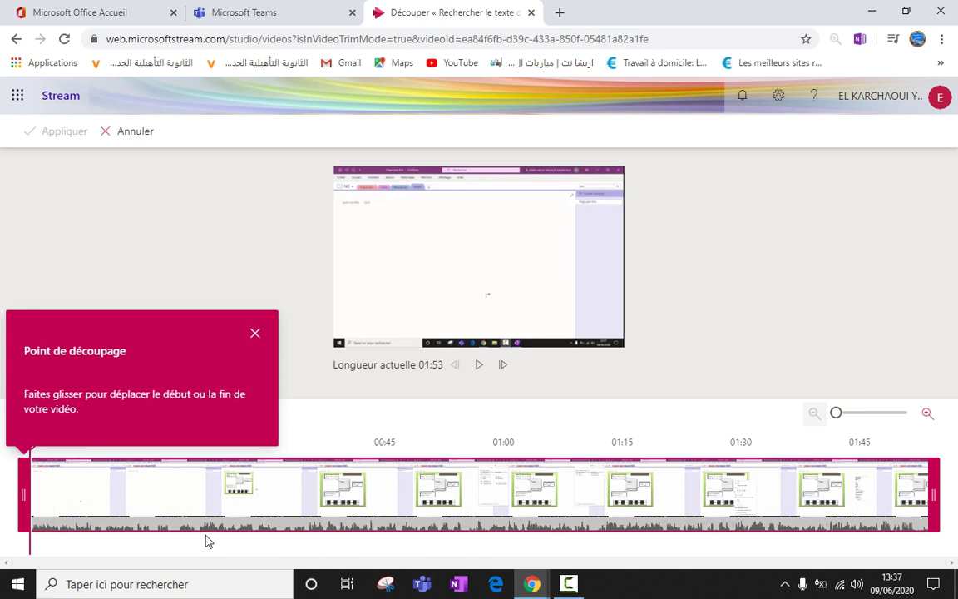
pyautogui.moveTo(23, 499); pyautogui.dragTo(150, 500)
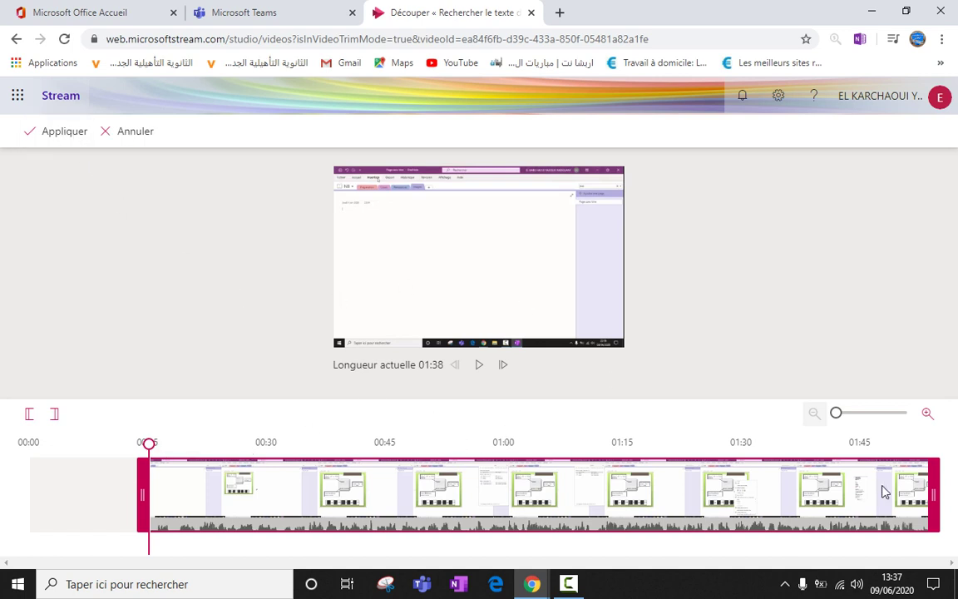
pyautogui.moveTo(933, 497); pyautogui.dragTo(857, 497)
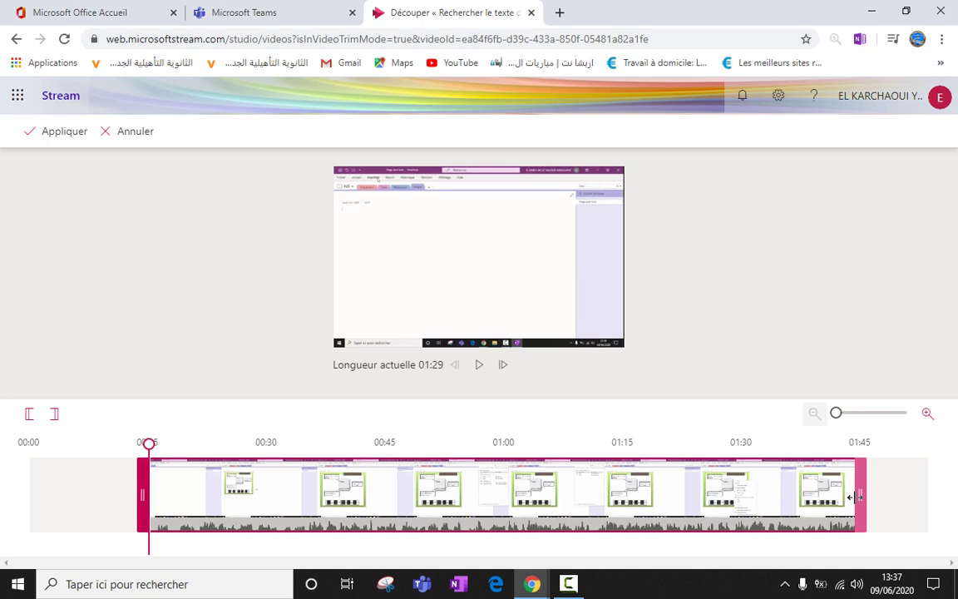